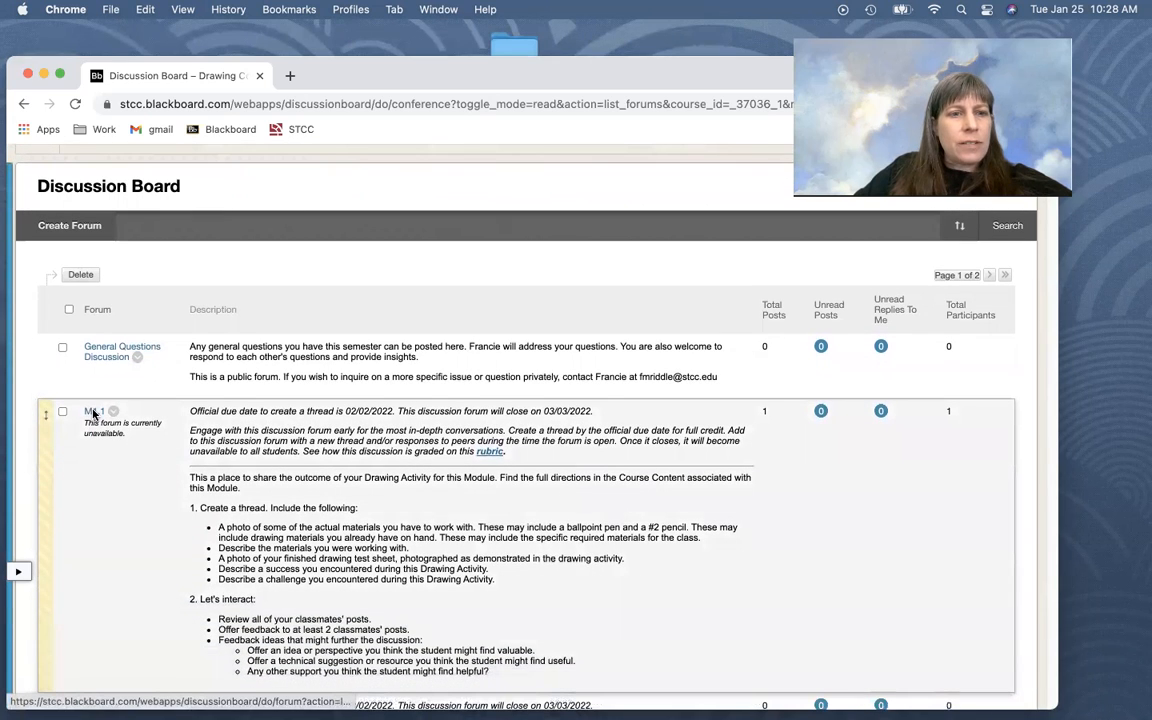
Start a new thread in the M1.1 discussion forum with the subject "professor example"
left_click(93, 412)
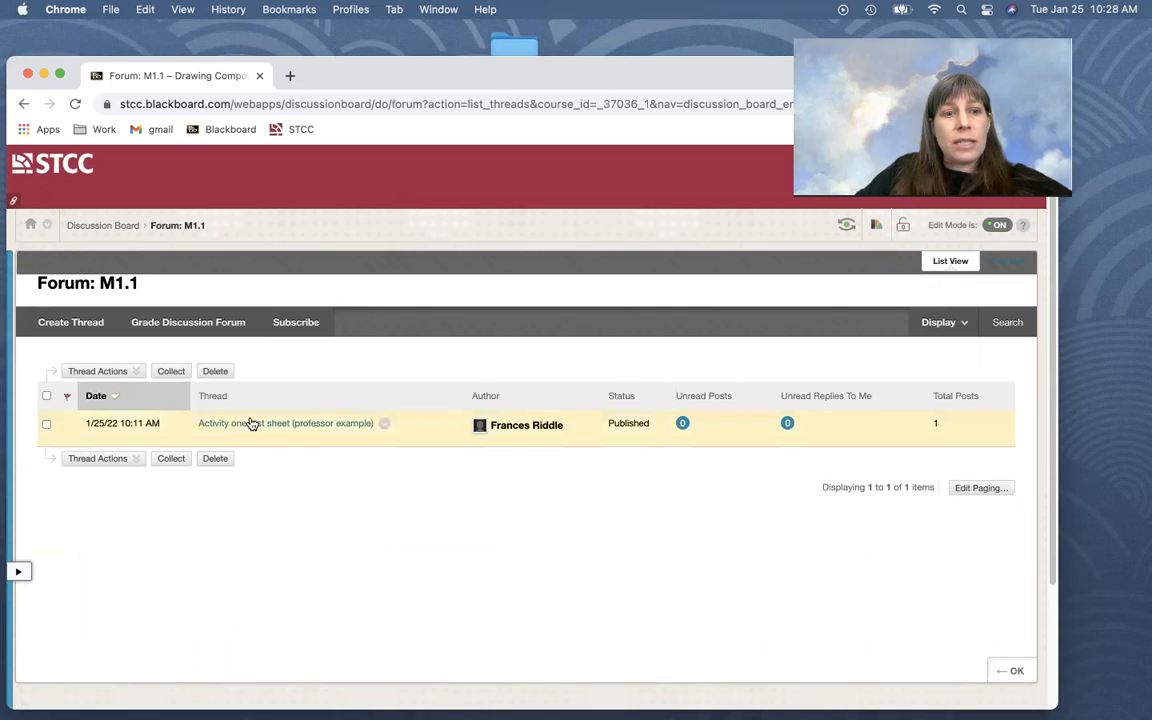
left_click(64, 323)
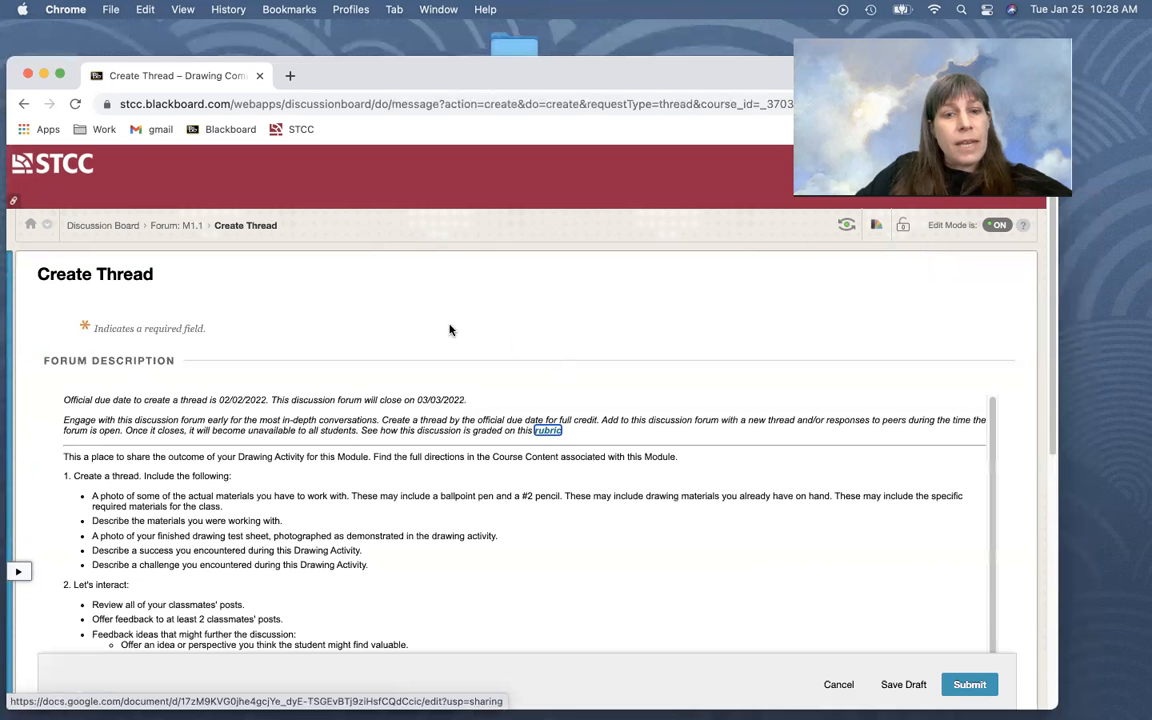
scroll(424, 322, "down", 2)
scroll(283, 302, "down", 1)
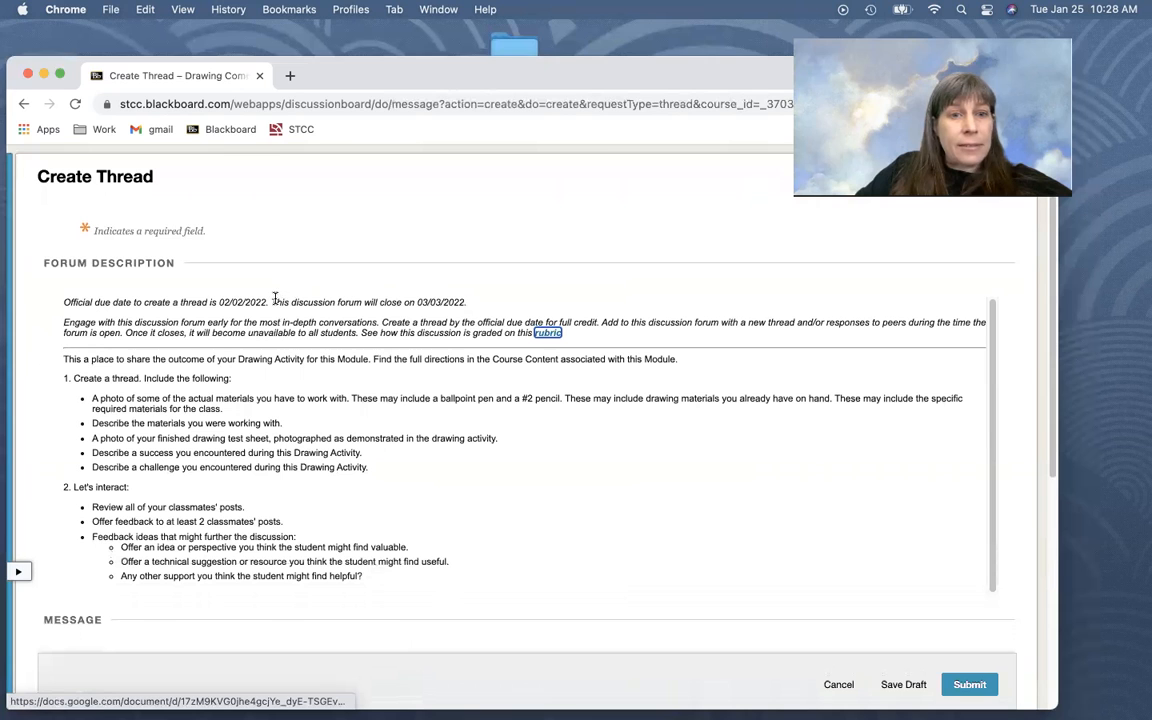
scroll(129, 376, "down", 1)
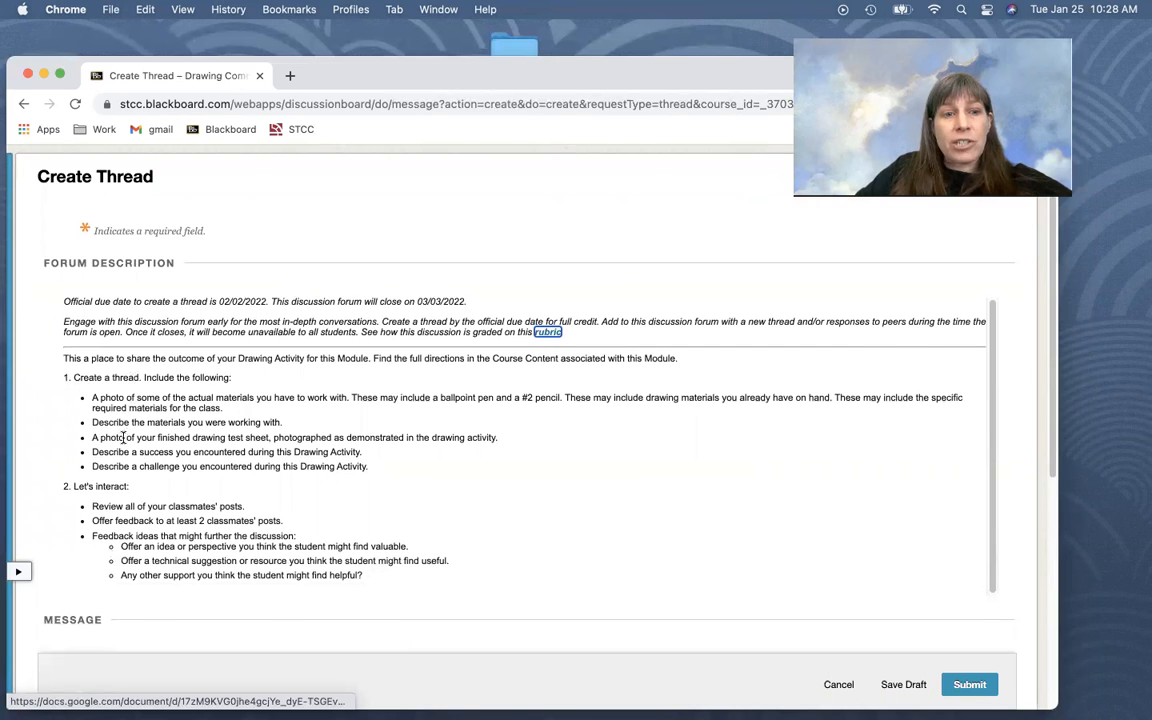
scroll(123, 438, "down", 5)
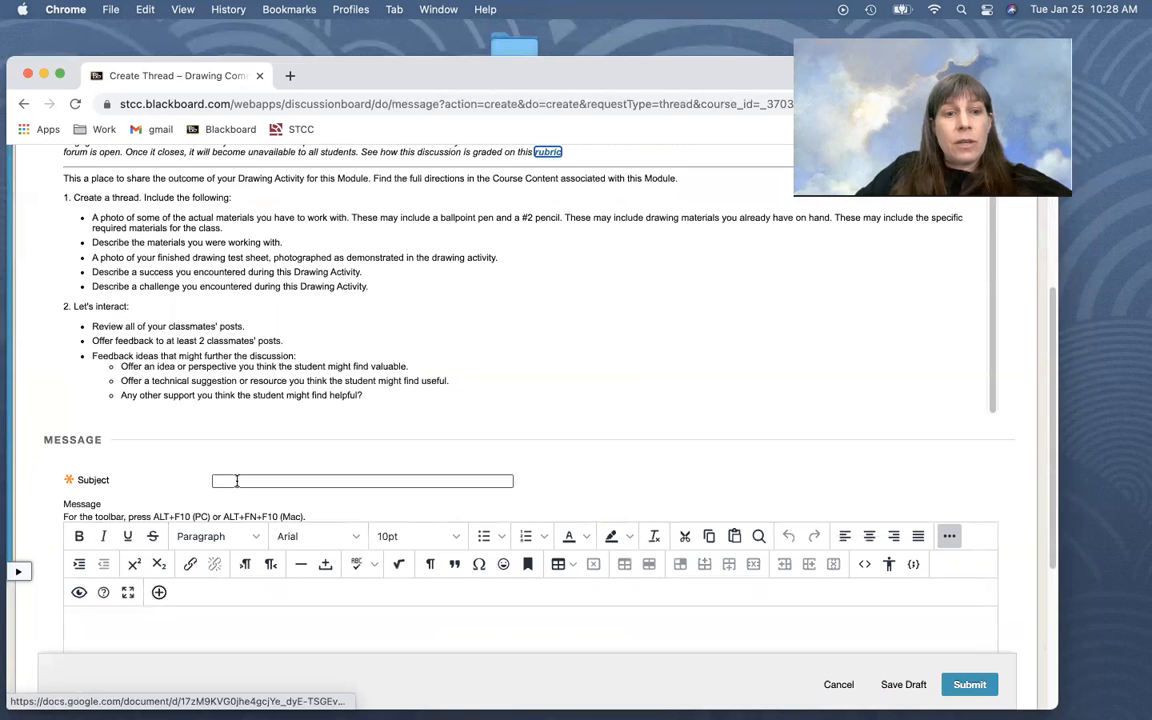
left_click(237, 481)
type("professor example")
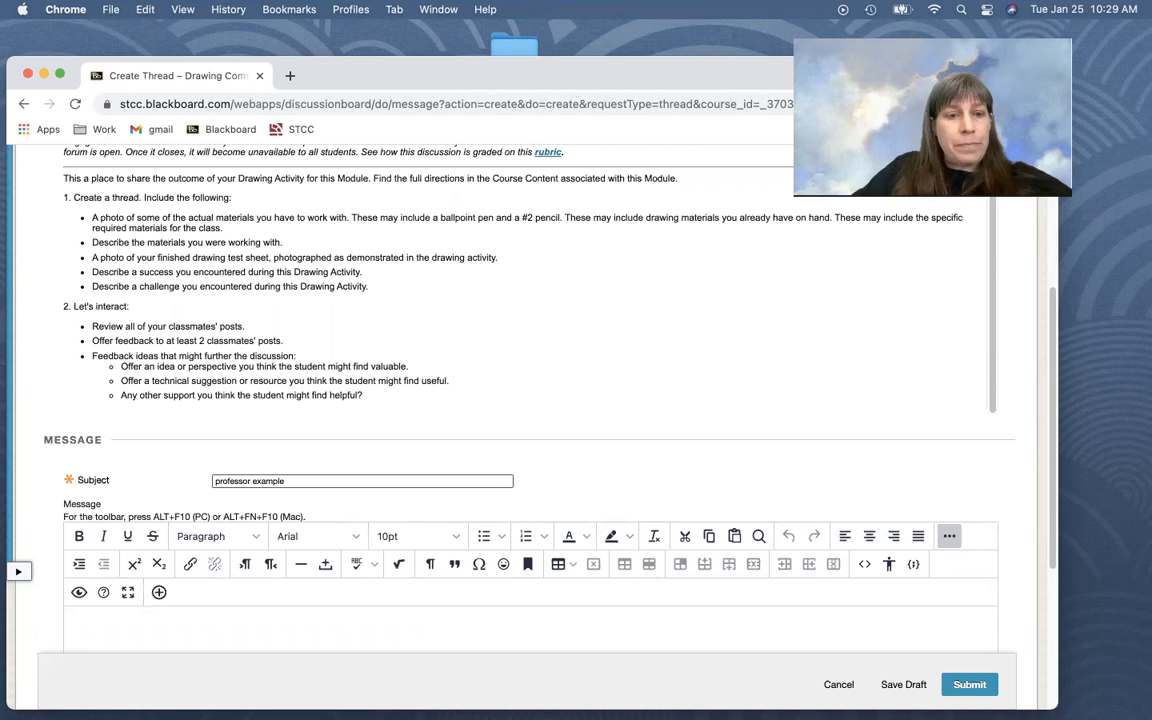
Paste the prepared class greeting and bold heading "A photo of some of the actual materials you have to work with:" into the message body
scroll(576, 419, "down", 3)
left_click(118, 485)
scroll(193, 283, "up", 3)
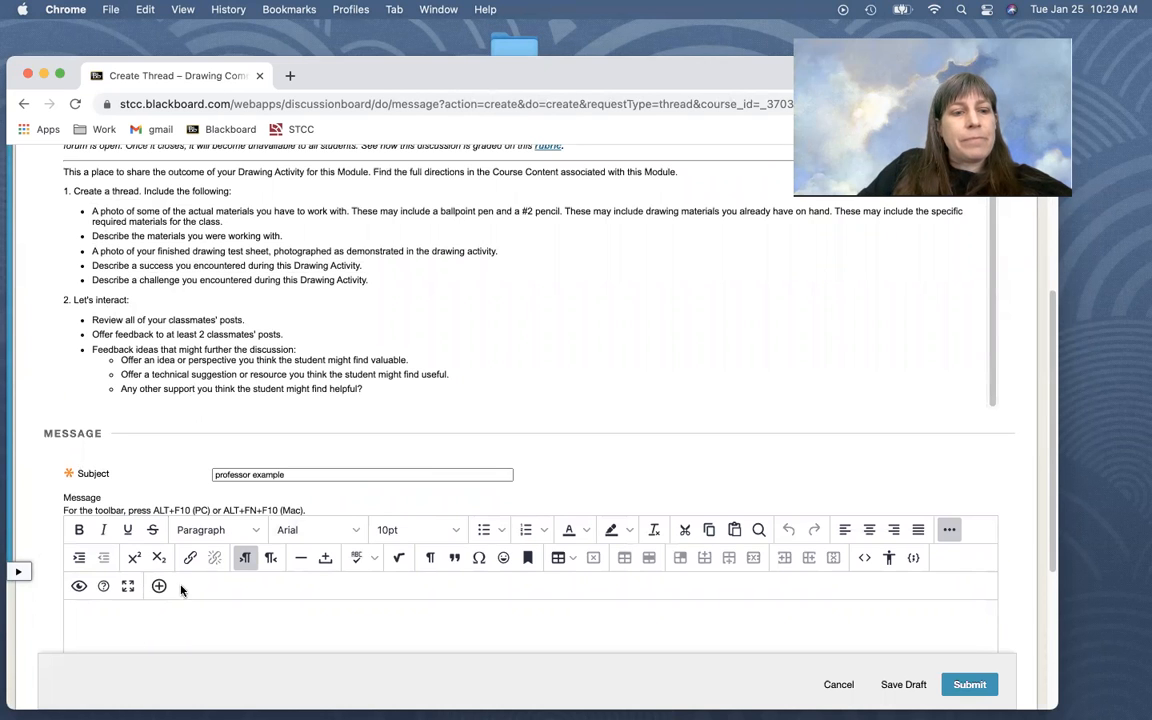
scroll(198, 546, "down", 3)
key("super+v")
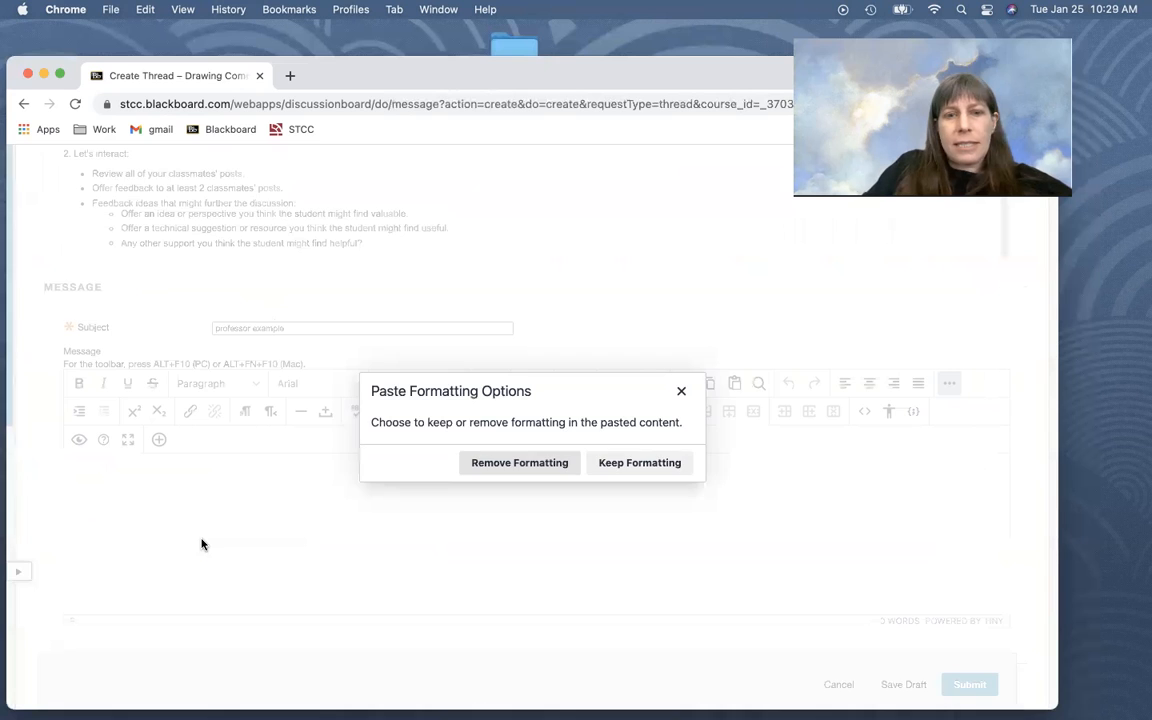
key("Return")
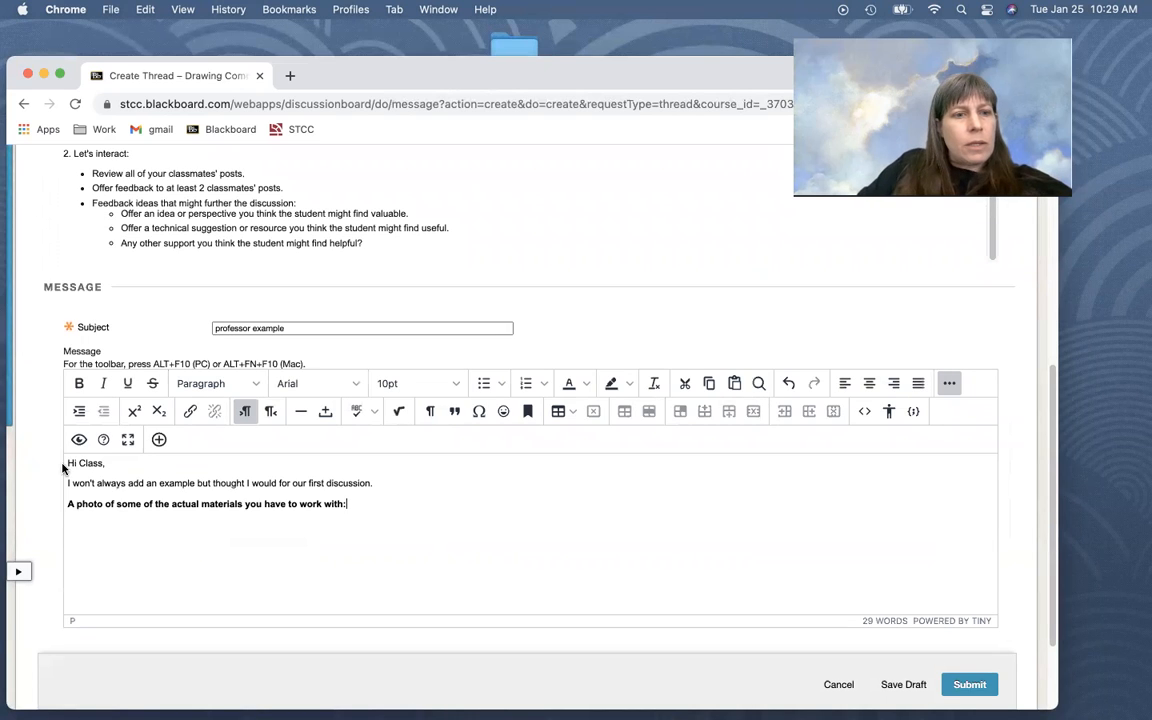
scroll(200, 480, "down", 1)
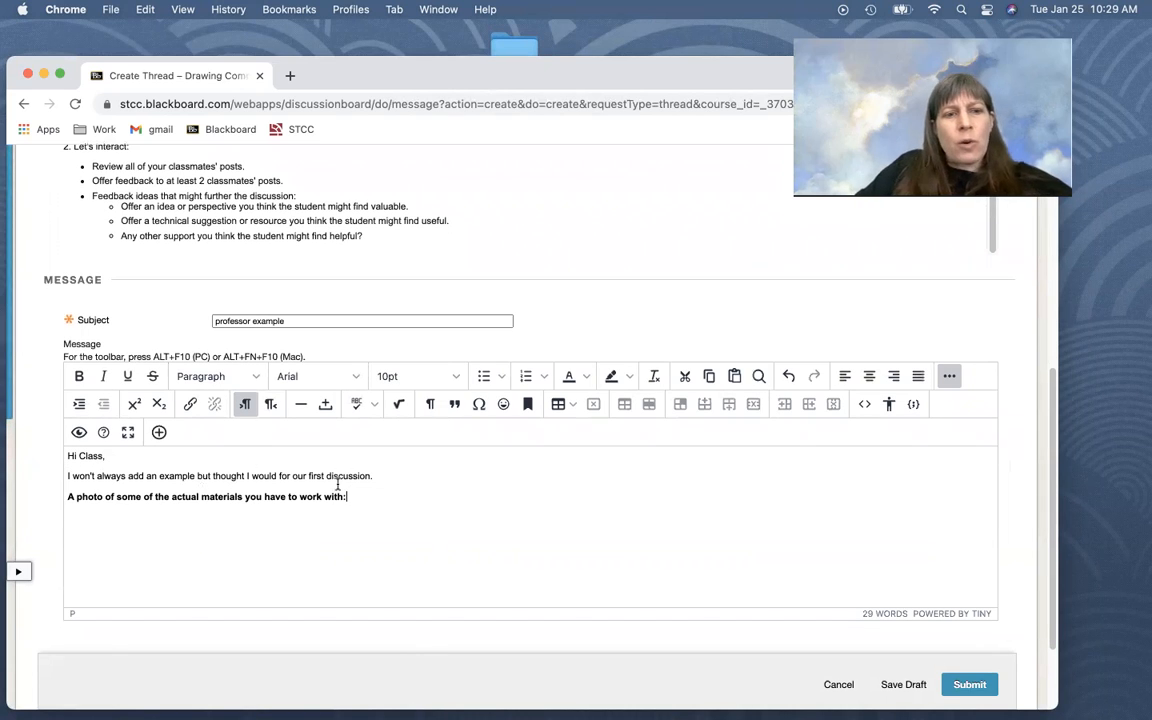
scroll(390, 492, "down", 2)
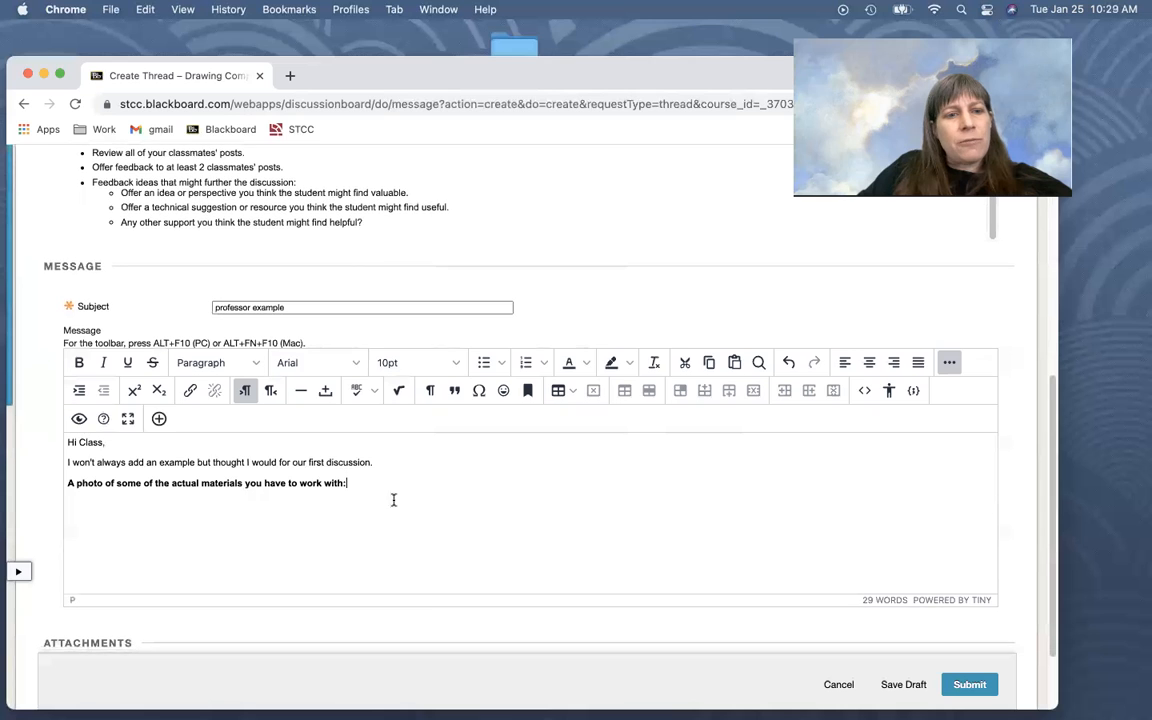
Add a line below the bold heading and browse local files to the Desktop folder "for 104 activity #1" for an image to insert
scroll(360, 484, "down", 5)
left_click(435, 452)
key("Return")
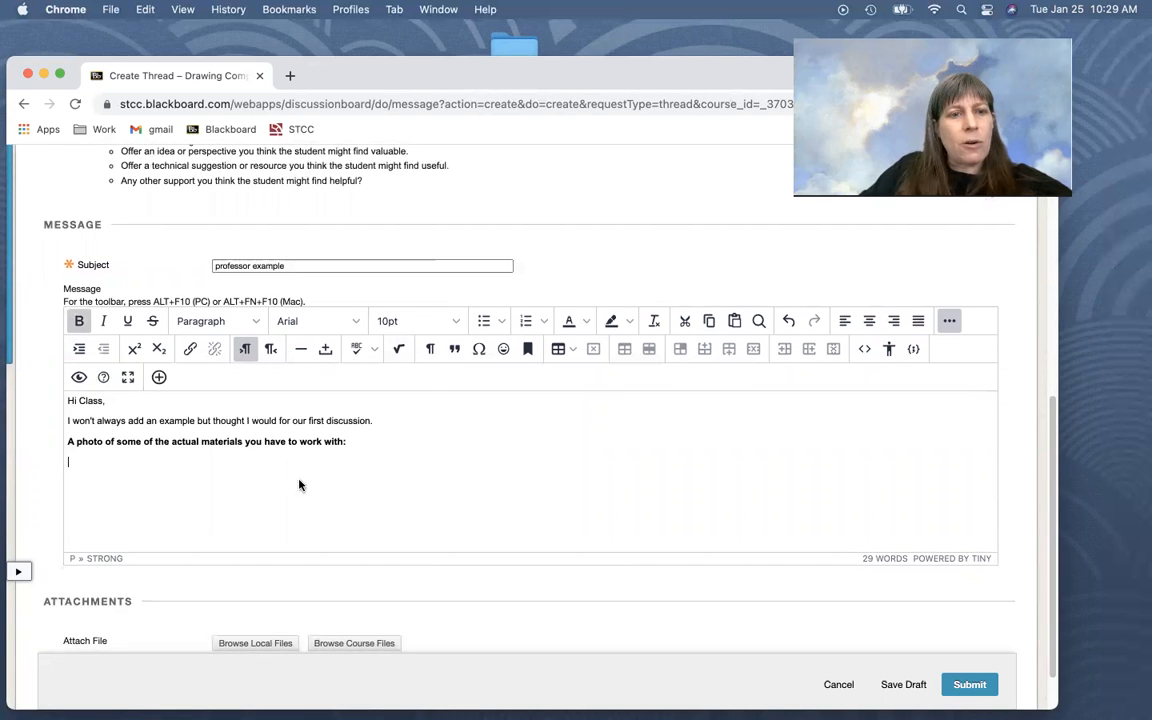
left_click(158, 377)
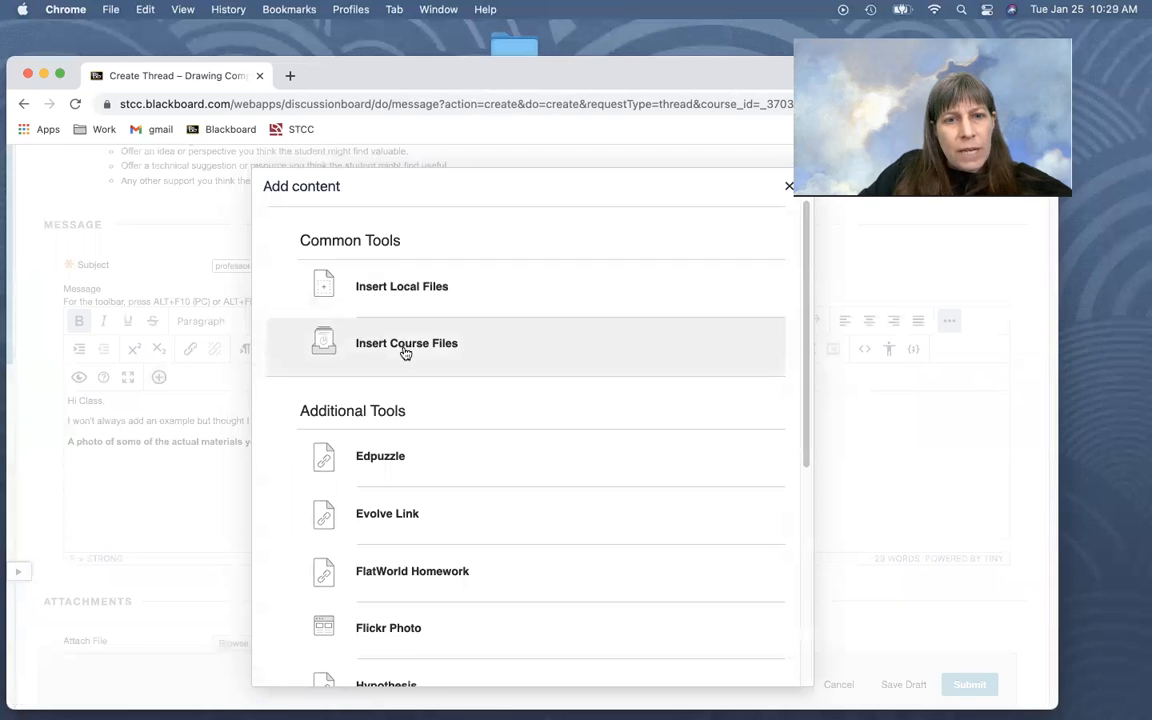
scroll(427, 360, "down", 2)
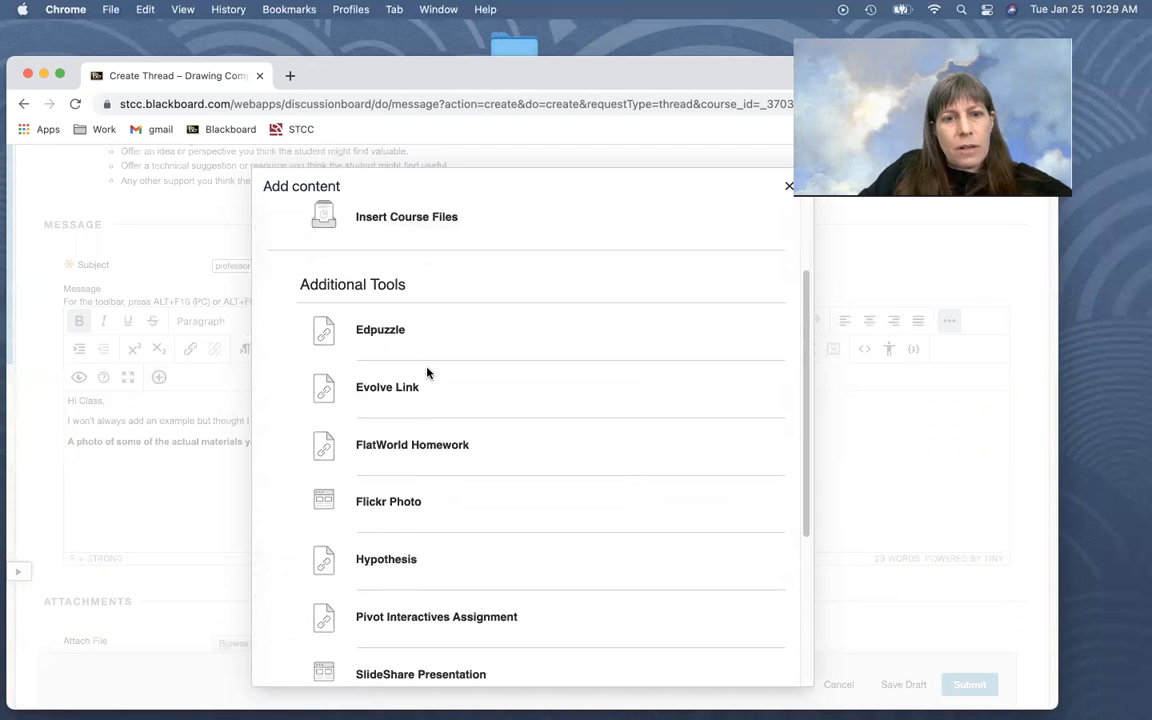
scroll(381, 517, "down", 2)
scroll(360, 473, "up", 4)
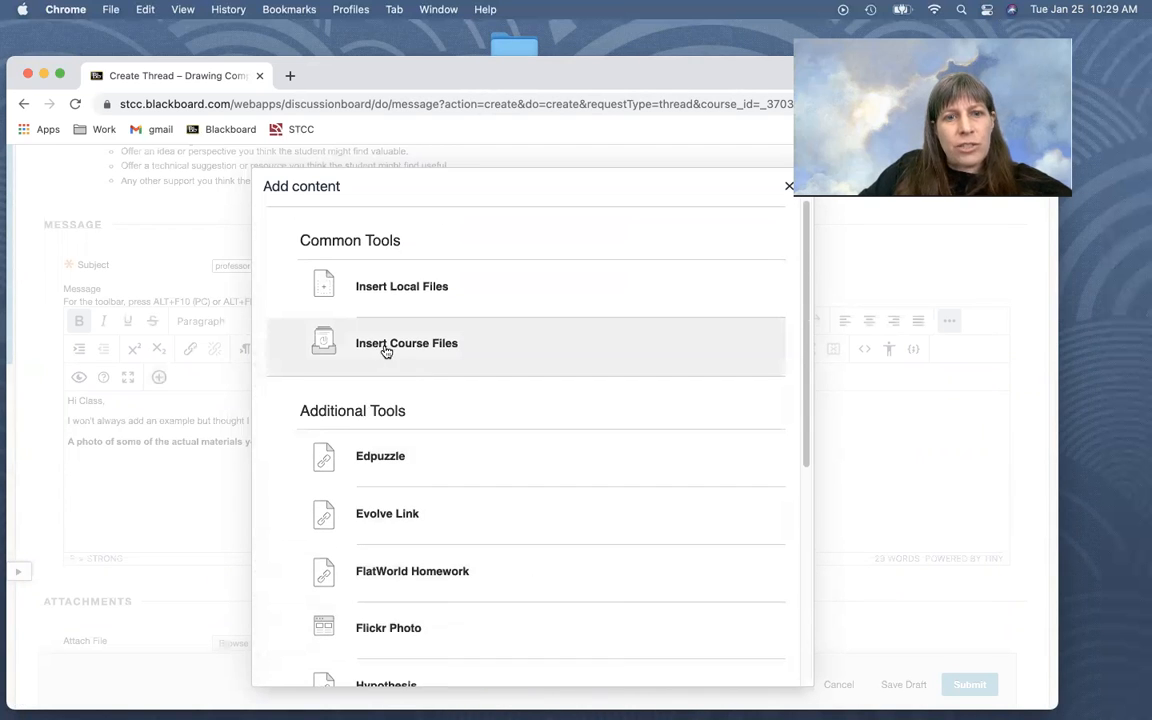
left_click(376, 297)
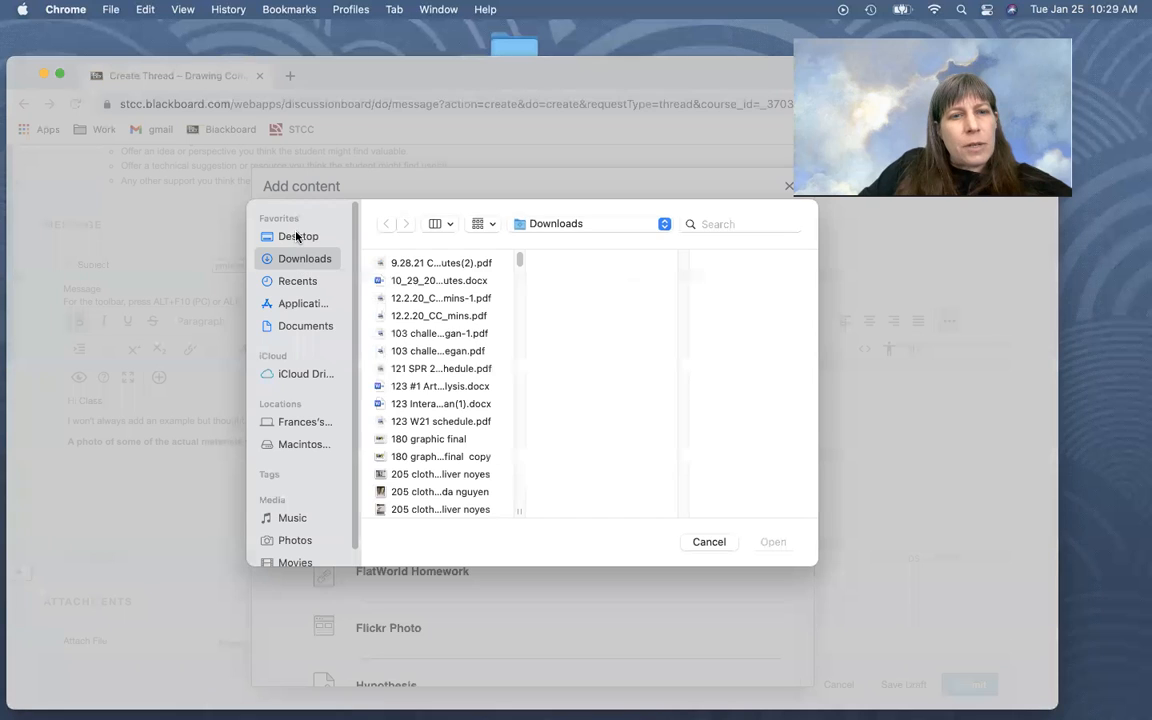
left_click(296, 237)
left_click(433, 283)
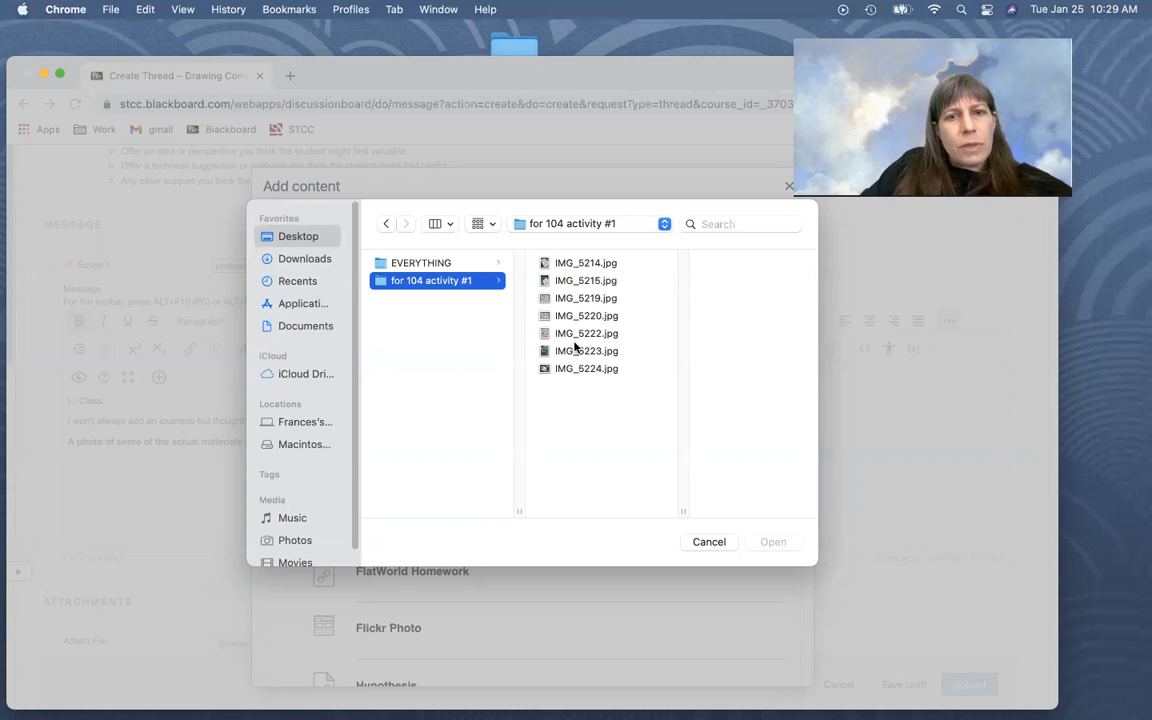
Preview the drawing photos in the folder and insert IMG_5219.jpg into the message below the heading
left_click(560, 262)
key("Down")
key("Up")
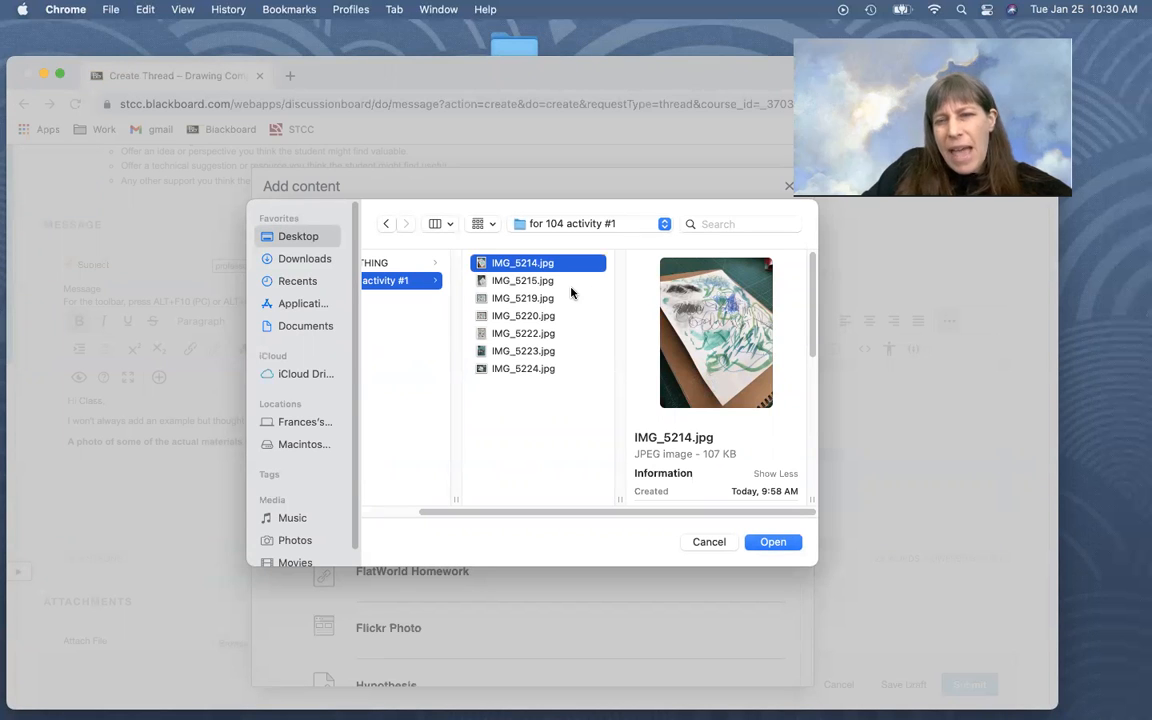
key("Down")
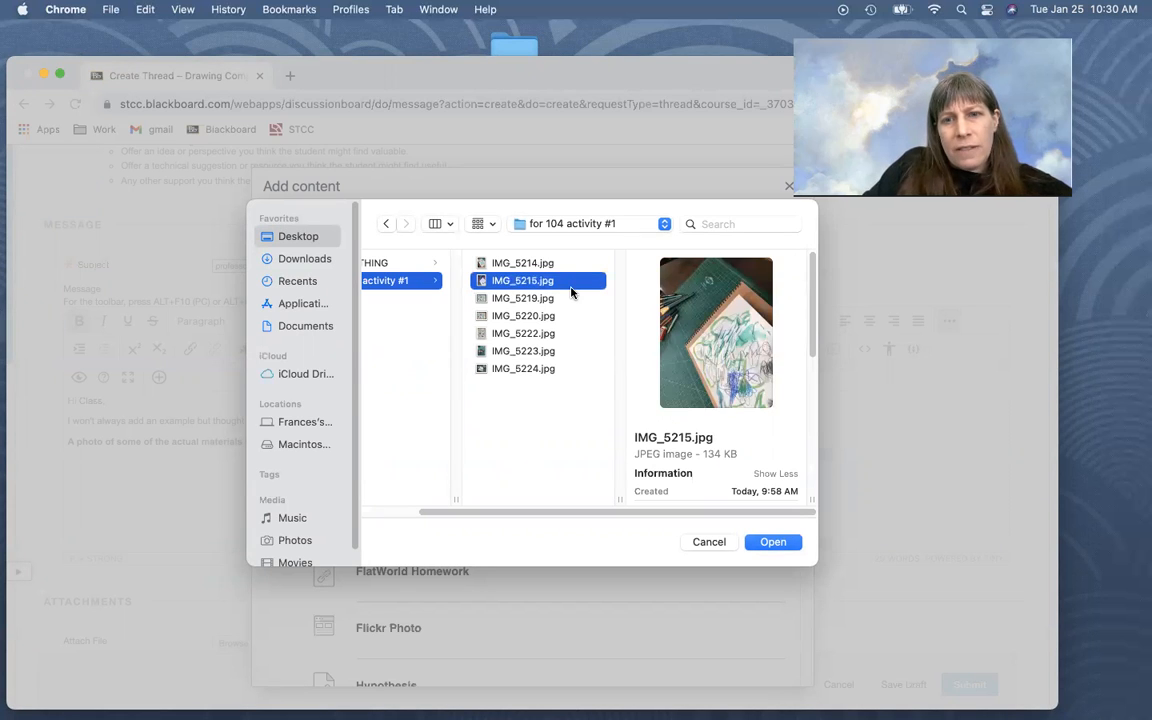
key("Down")
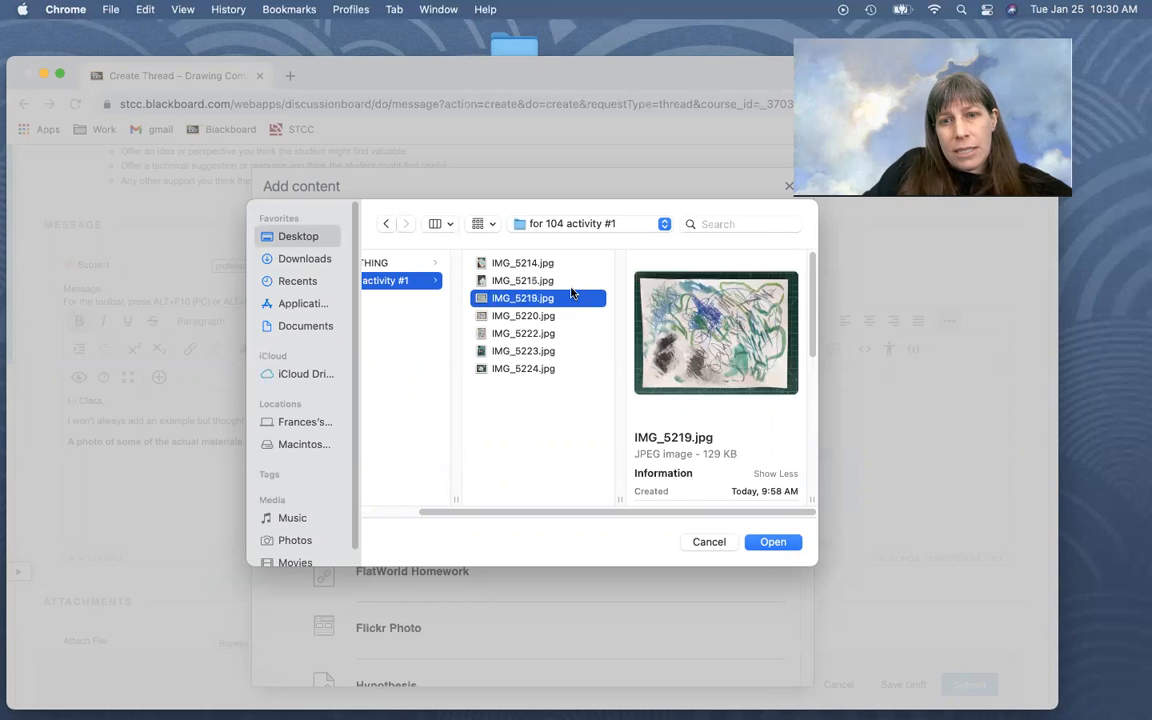
key("Down")
key("Up")
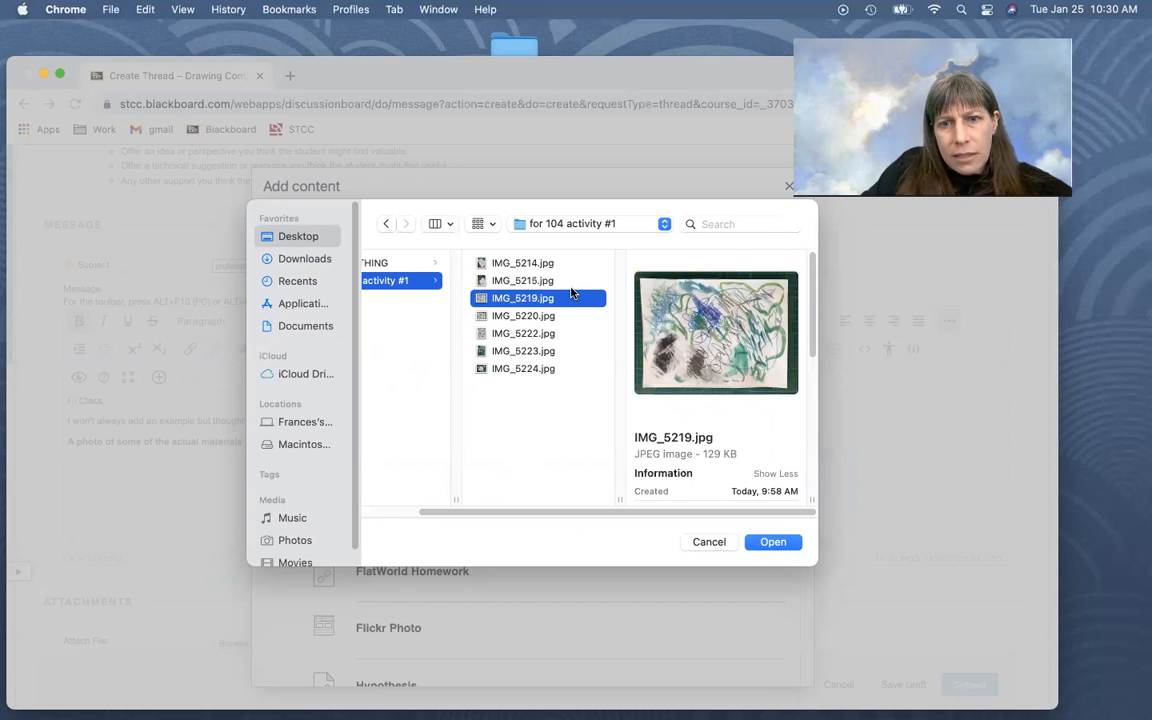
key("Down")
key("Down")
key("Down")
key("Up")
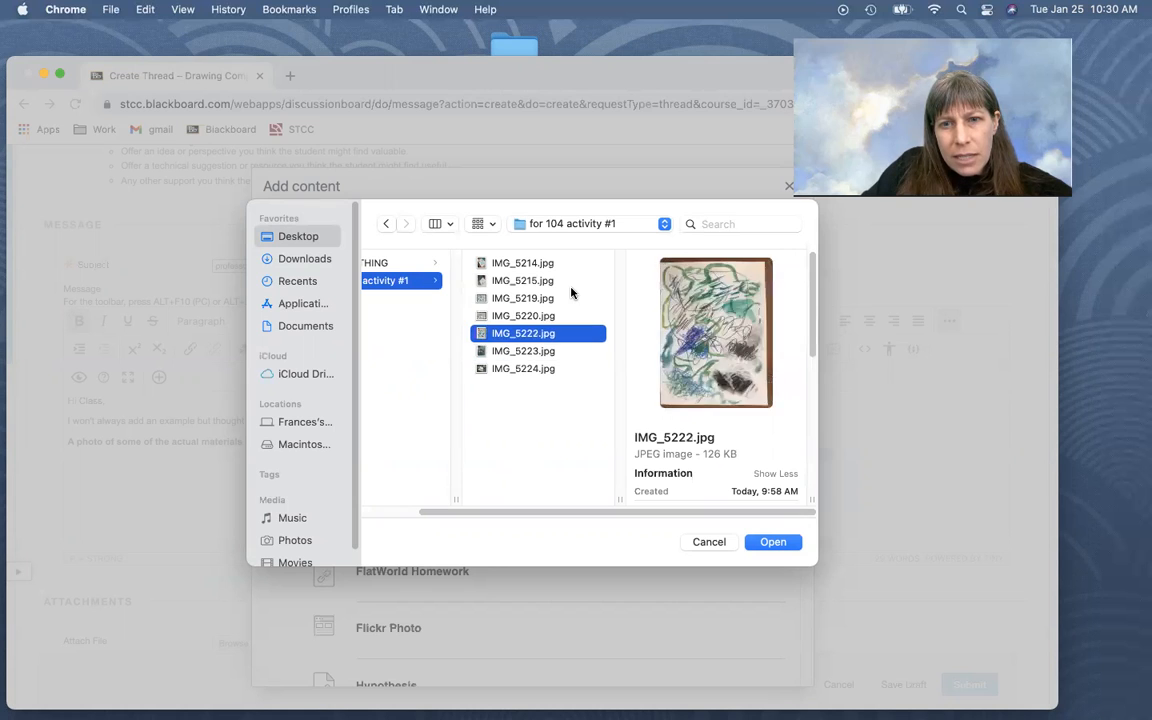
key("Up")
key("Up")
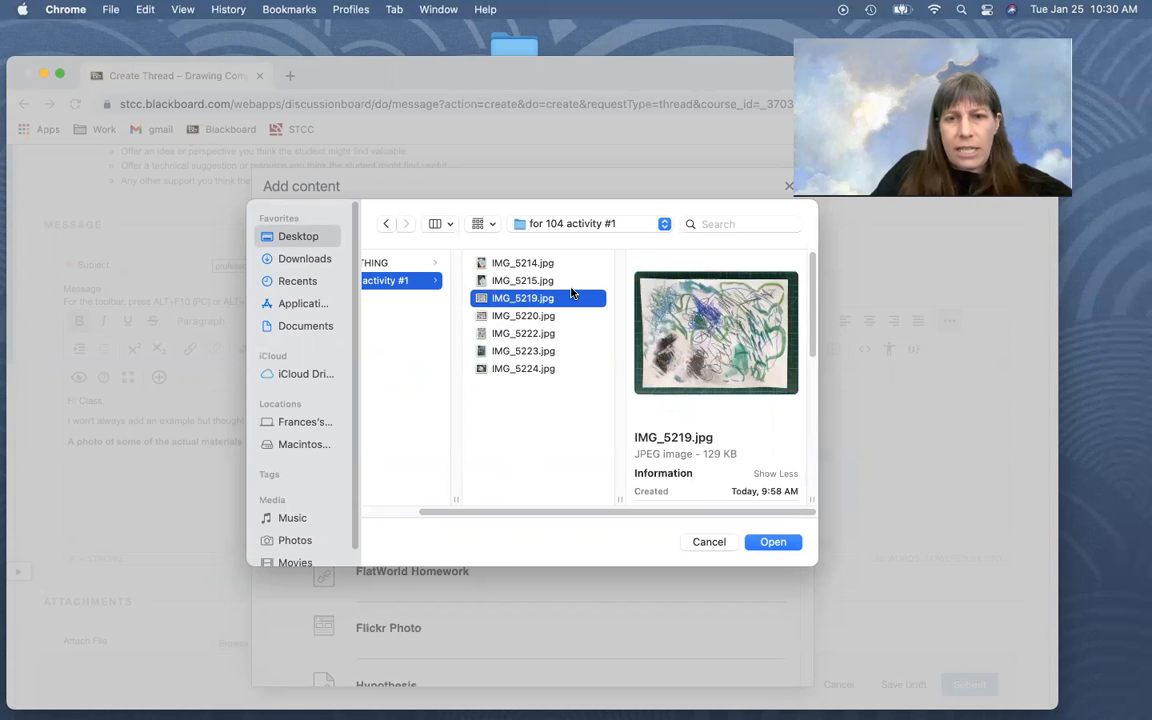
left_click(768, 541)
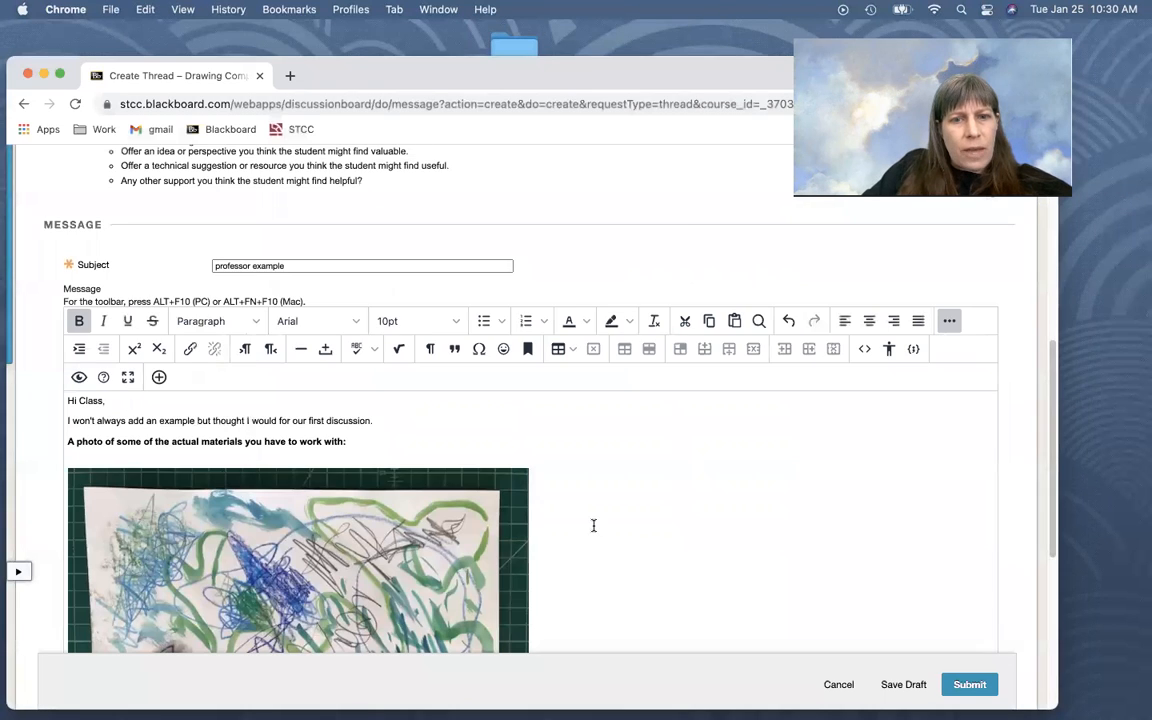
Add a blank line beneath the inserted drawing photo
scroll(457, 510, "down", 3)
scroll(267, 404, "down", 3)
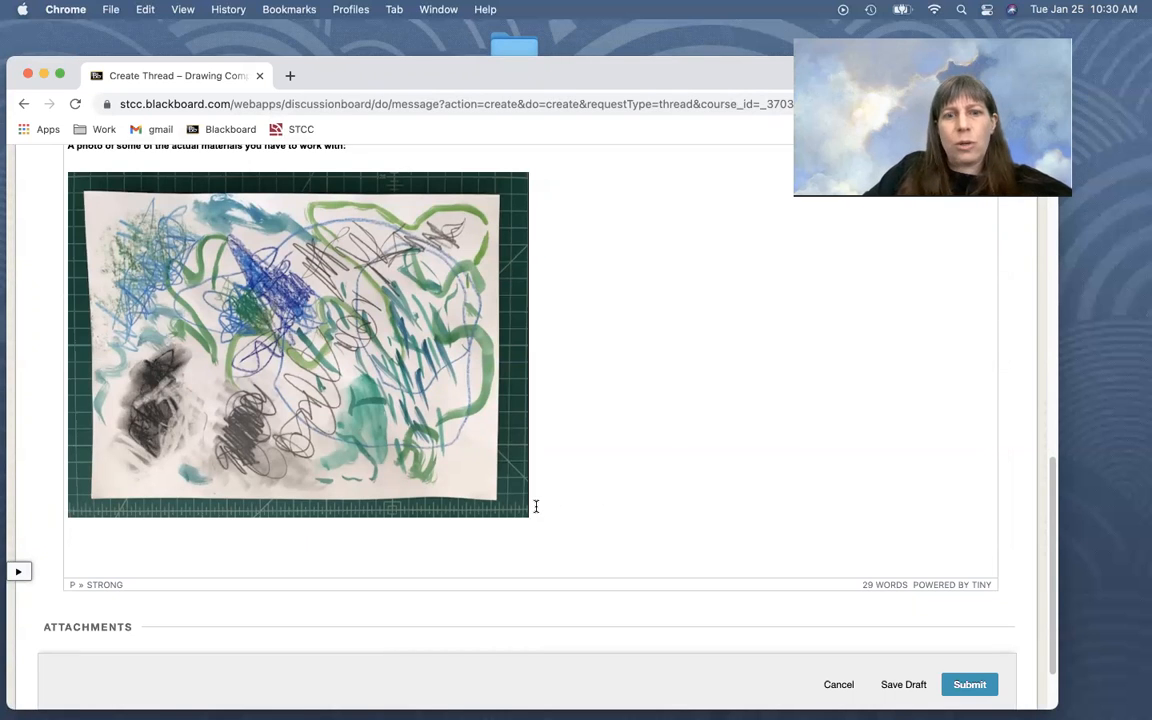
key("Return")
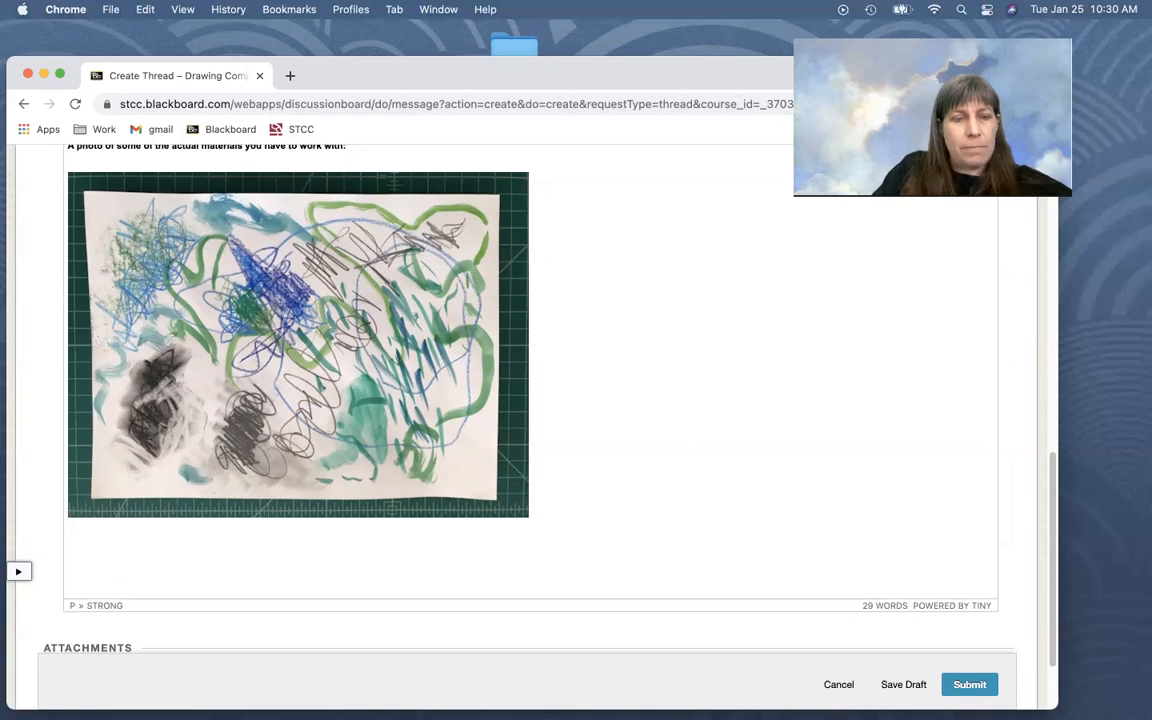
Review the inserted photo's width, height and alternative description settings, keep them as they are, and deselect the photo
scroll(277, 385, "up", 1)
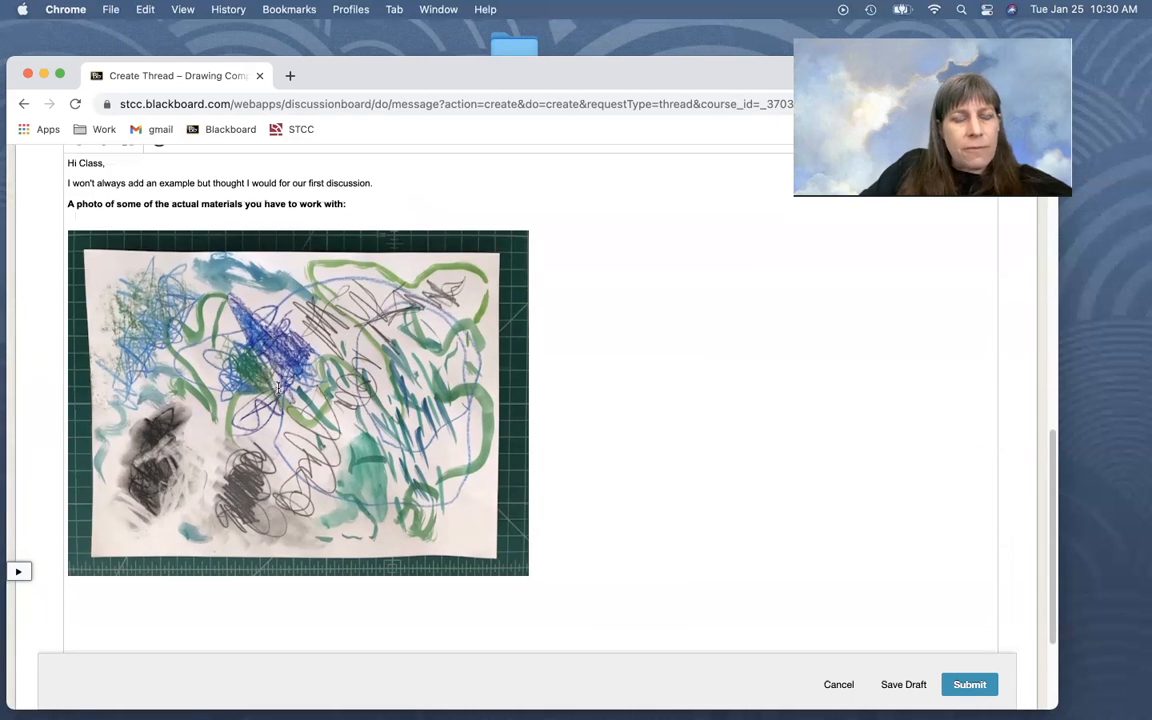
left_click(276, 397)
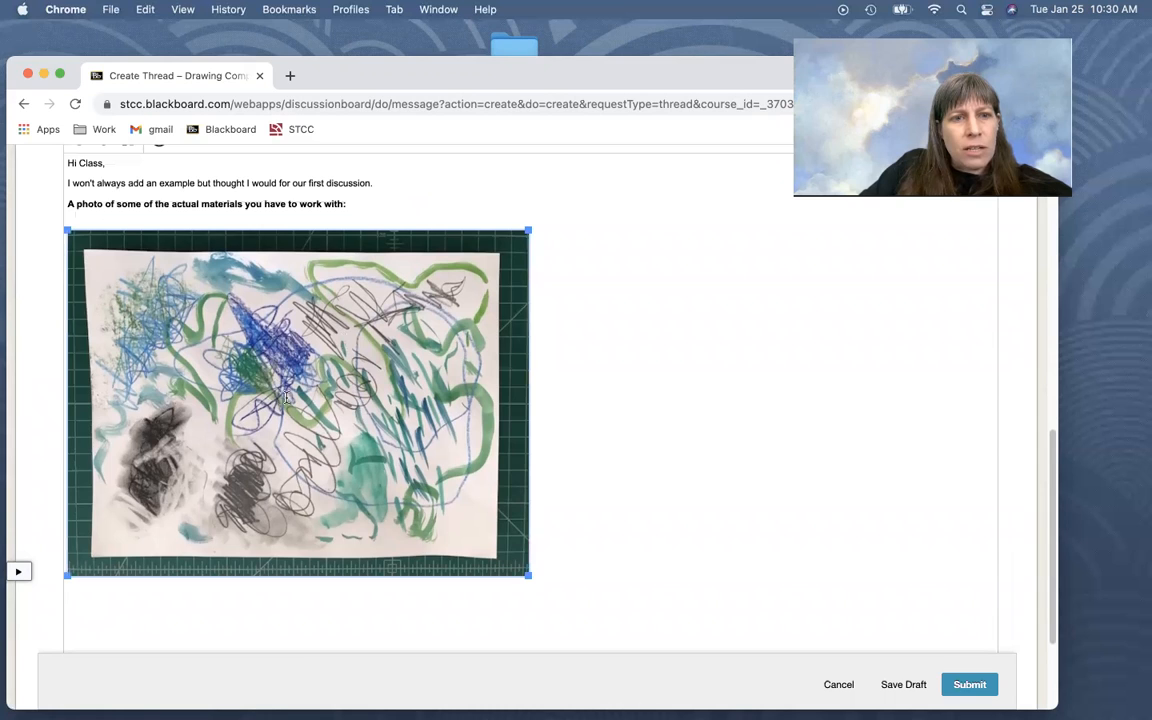
right_click(246, 386)
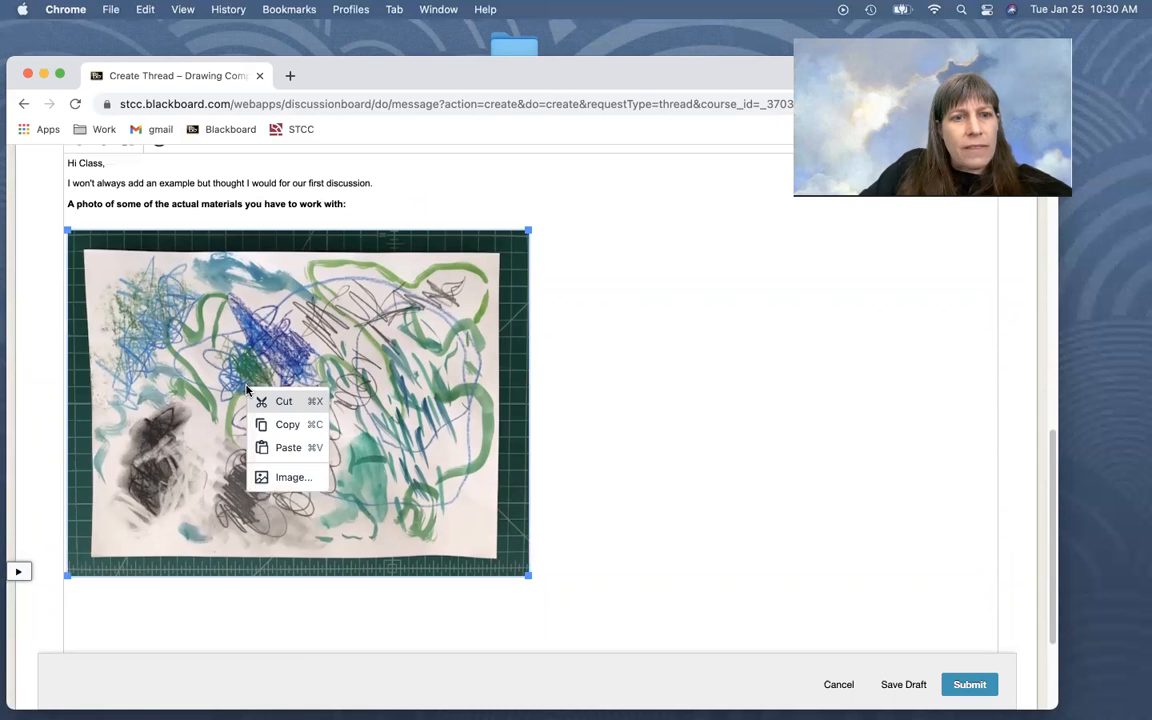
left_click(290, 478)
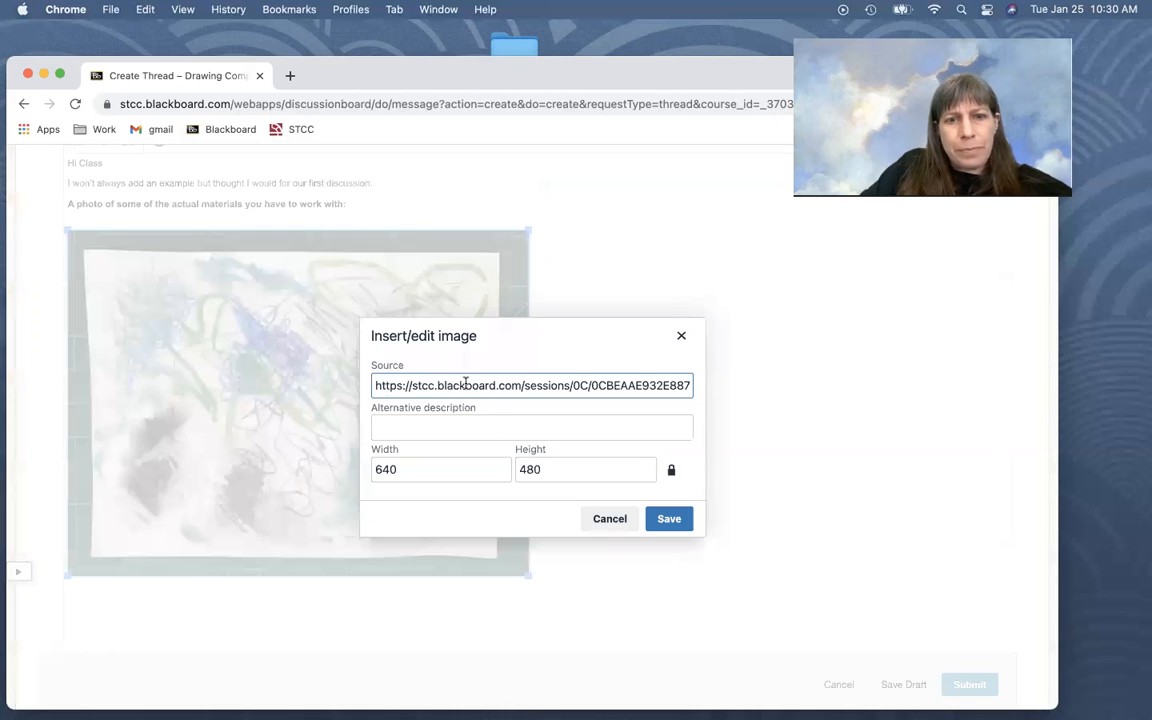
double_click(388, 470)
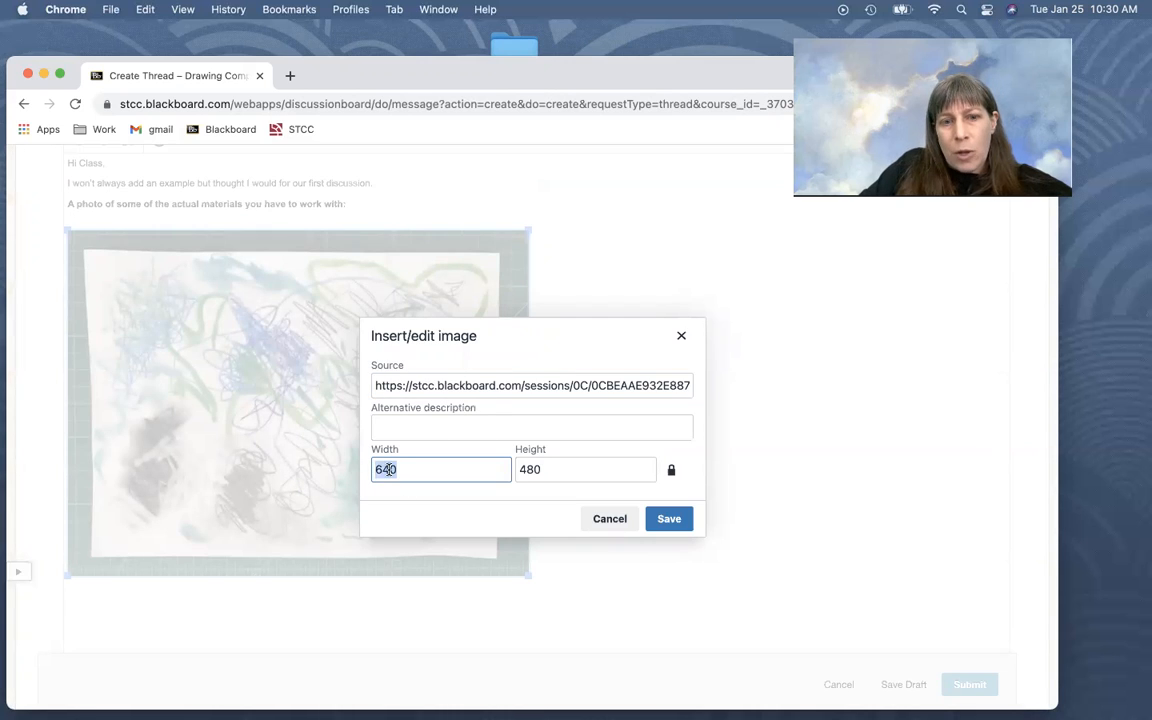
left_click(424, 429)
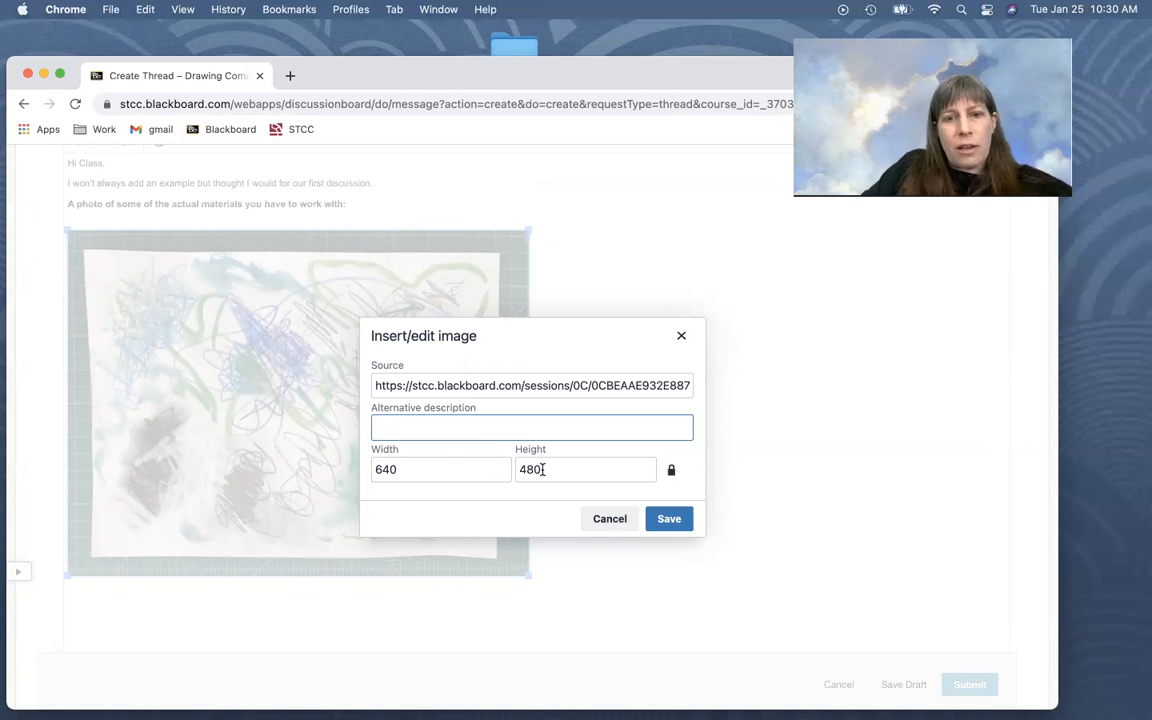
left_click(668, 520)
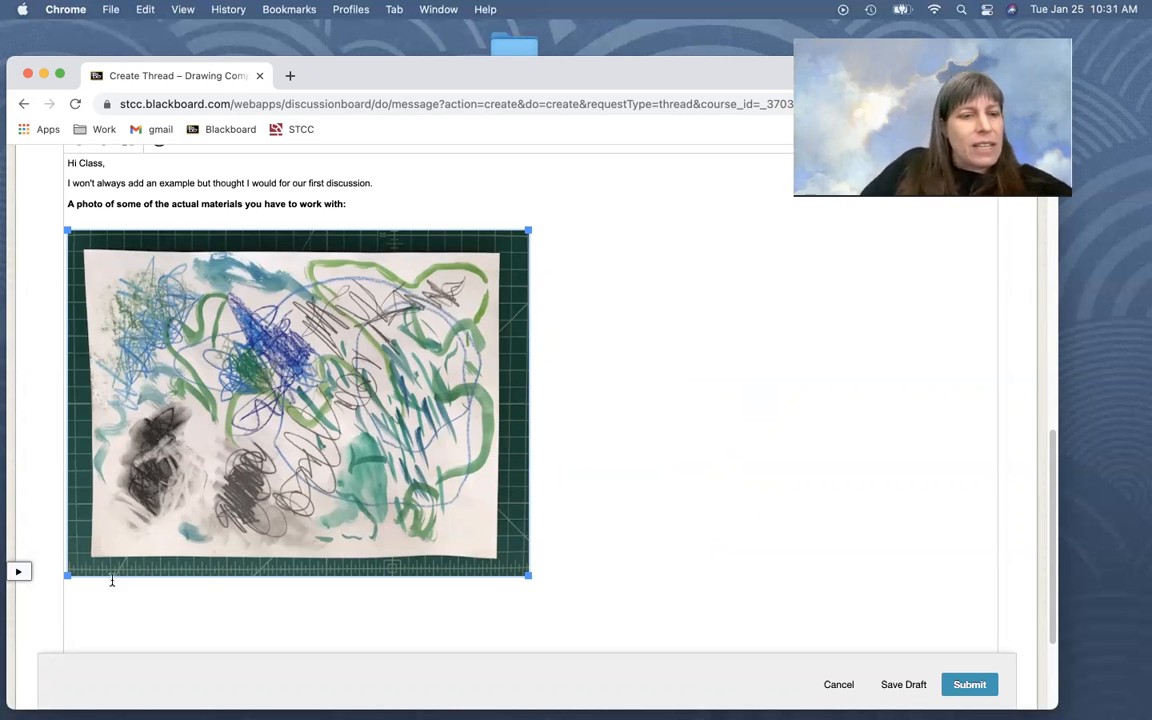
left_click(587, 590)
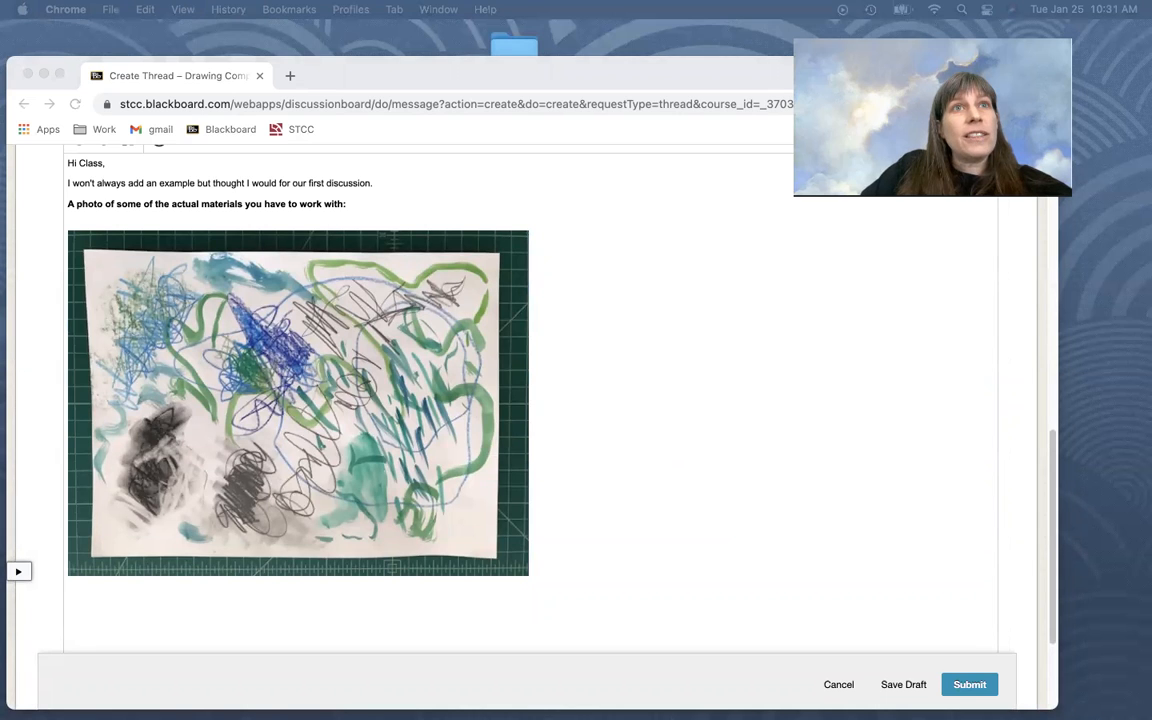
scroll(233, 240, "down", 1)
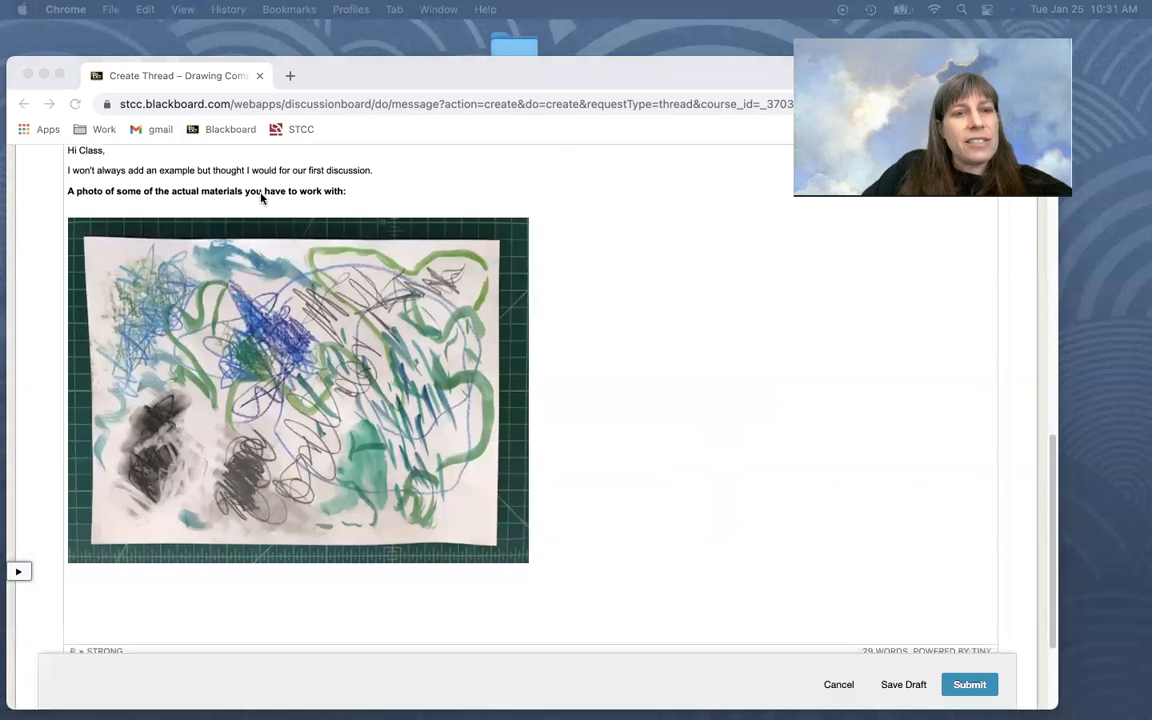
Add two blank lines between the bold materials heading and the drawing photo
left_click(354, 193)
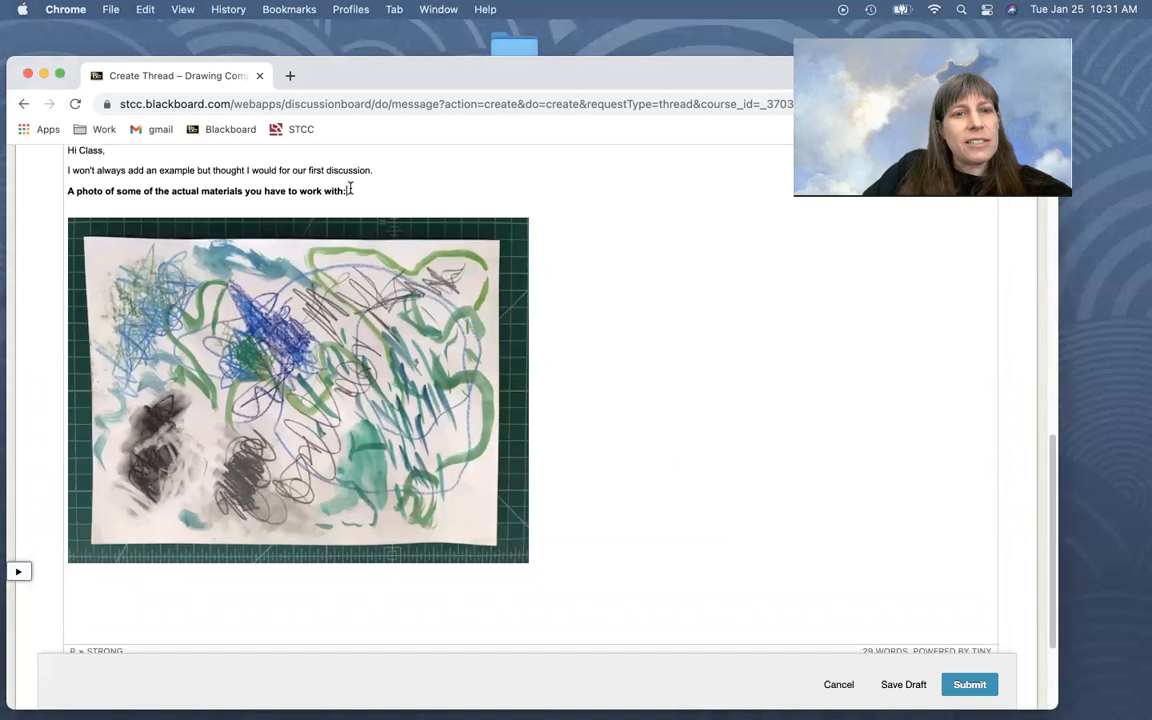
key("Return")
key("Return")
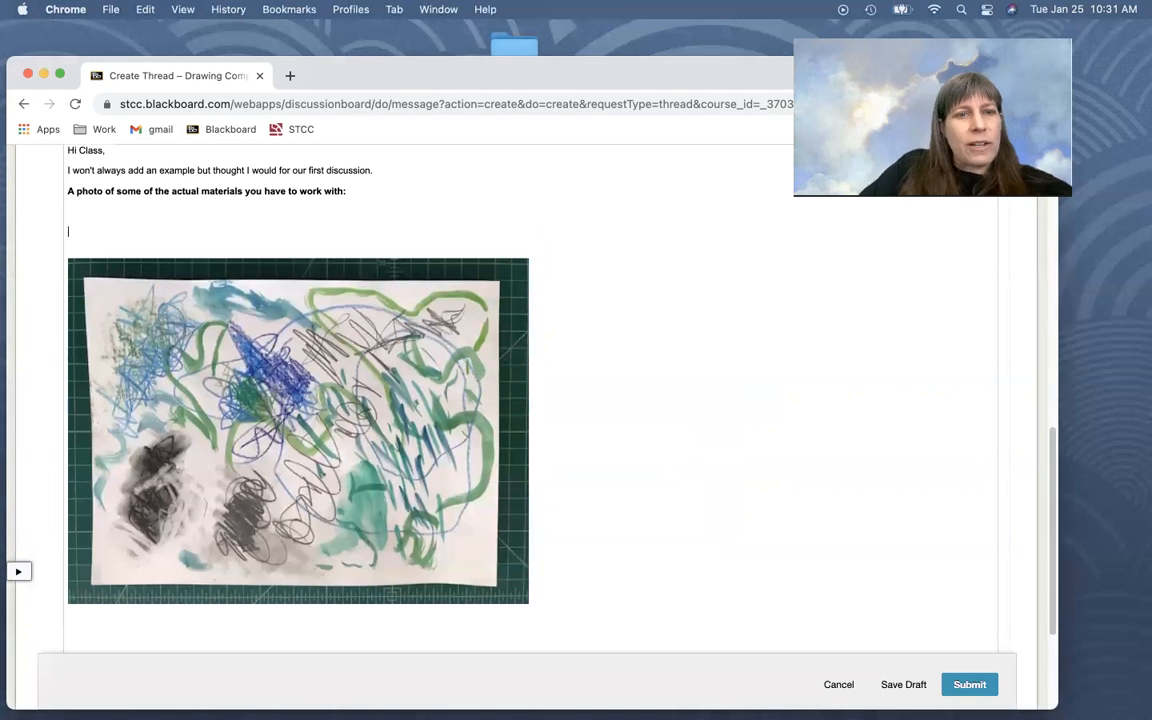
Preview the materials photos in the local folder, insert IMG_5224.jpg below the heading, and delete it from the message
scroll(435, 219, "up", 4)
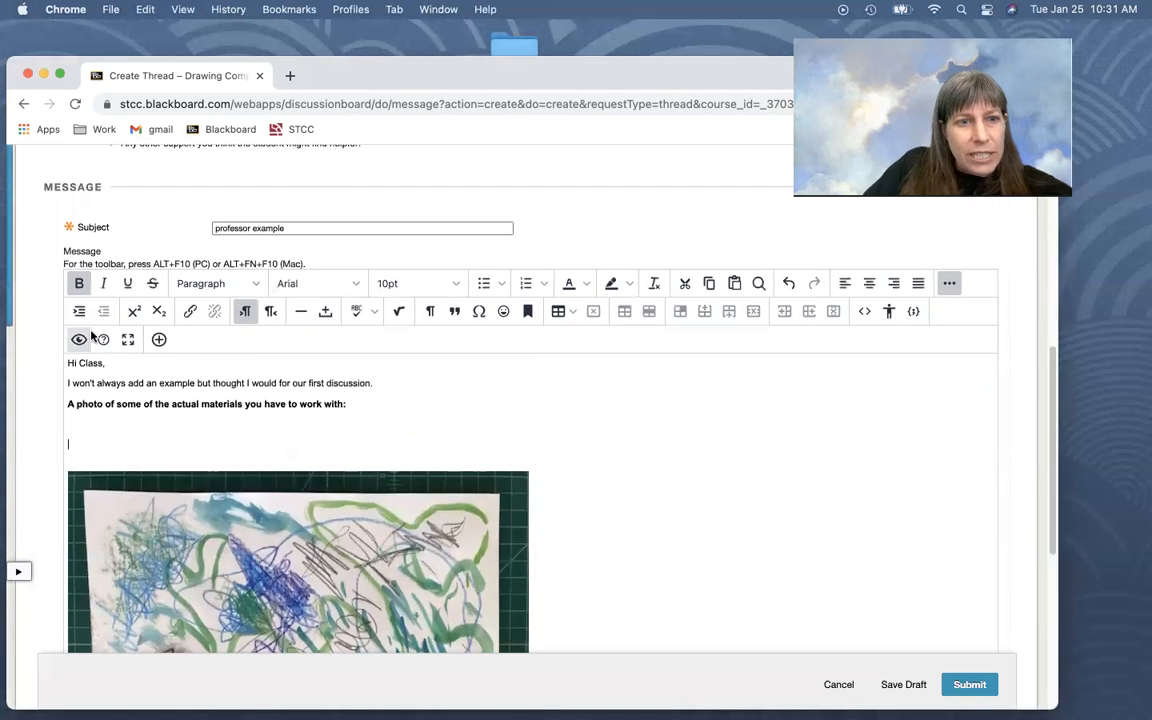
left_click(159, 338)
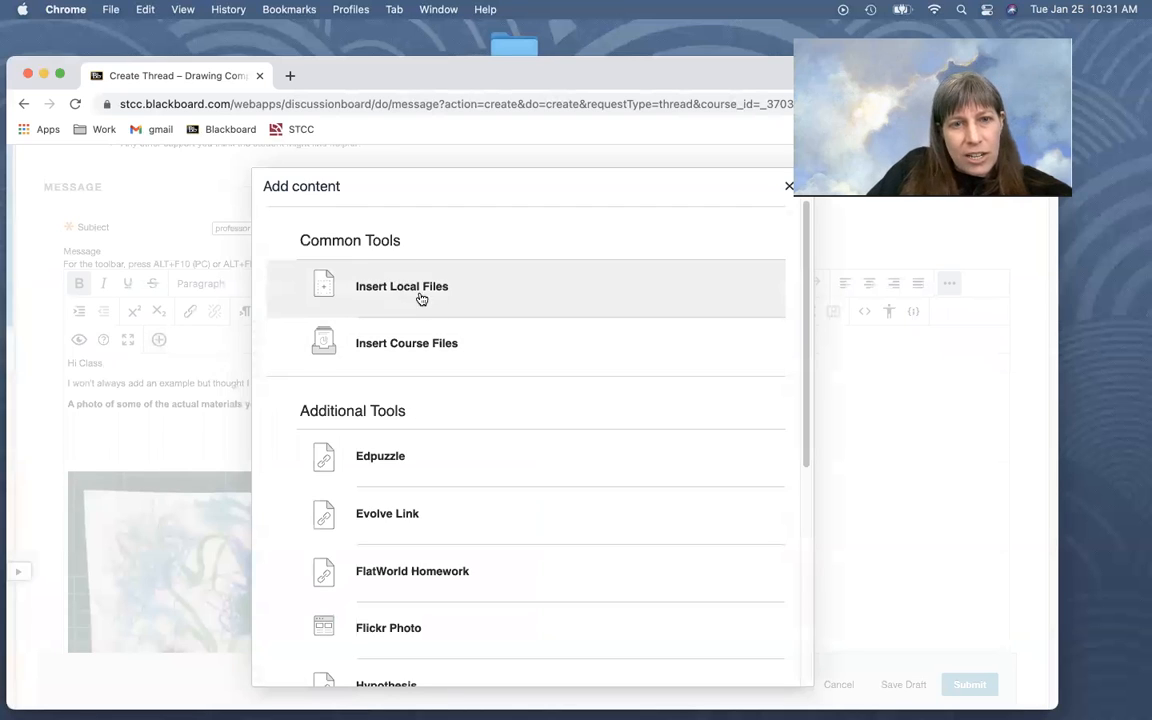
left_click(400, 288)
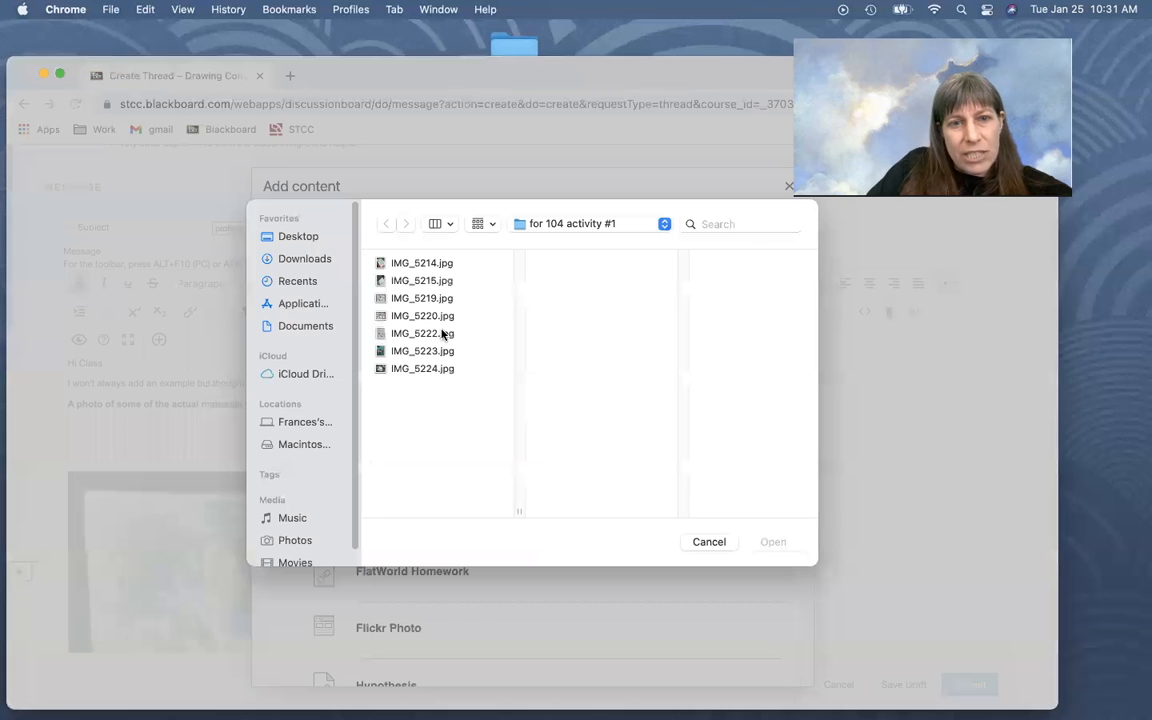
left_click(408, 351)
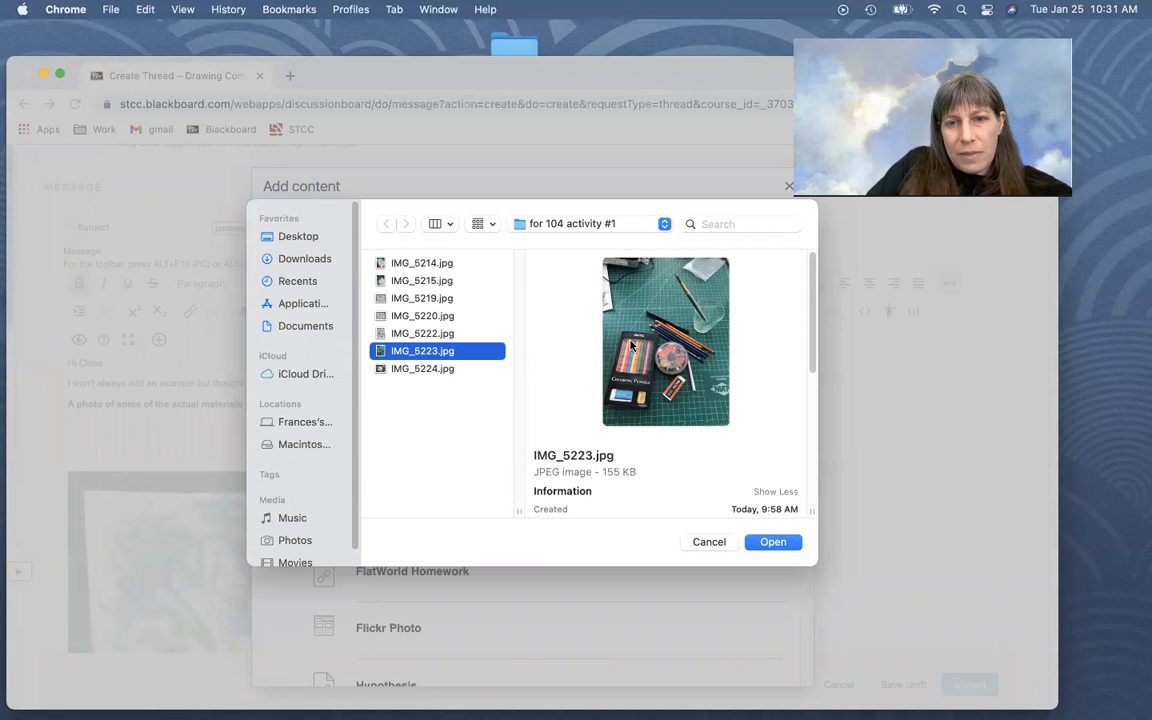
left_click(408, 369)
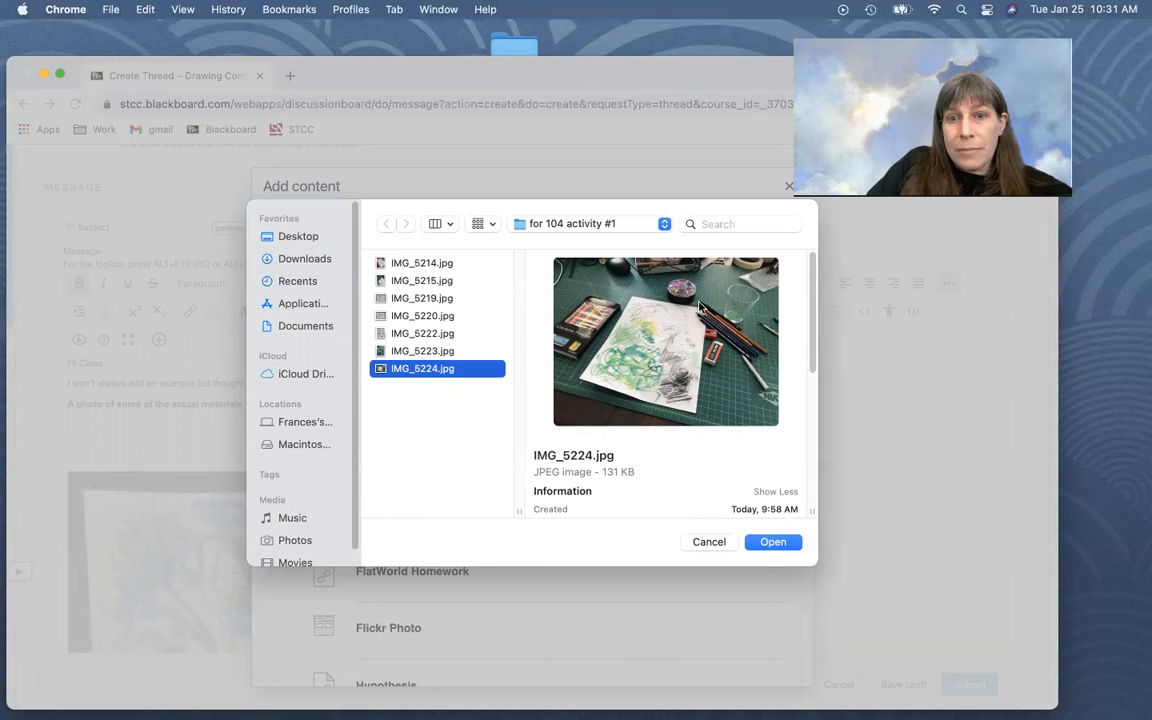
left_click(772, 542)
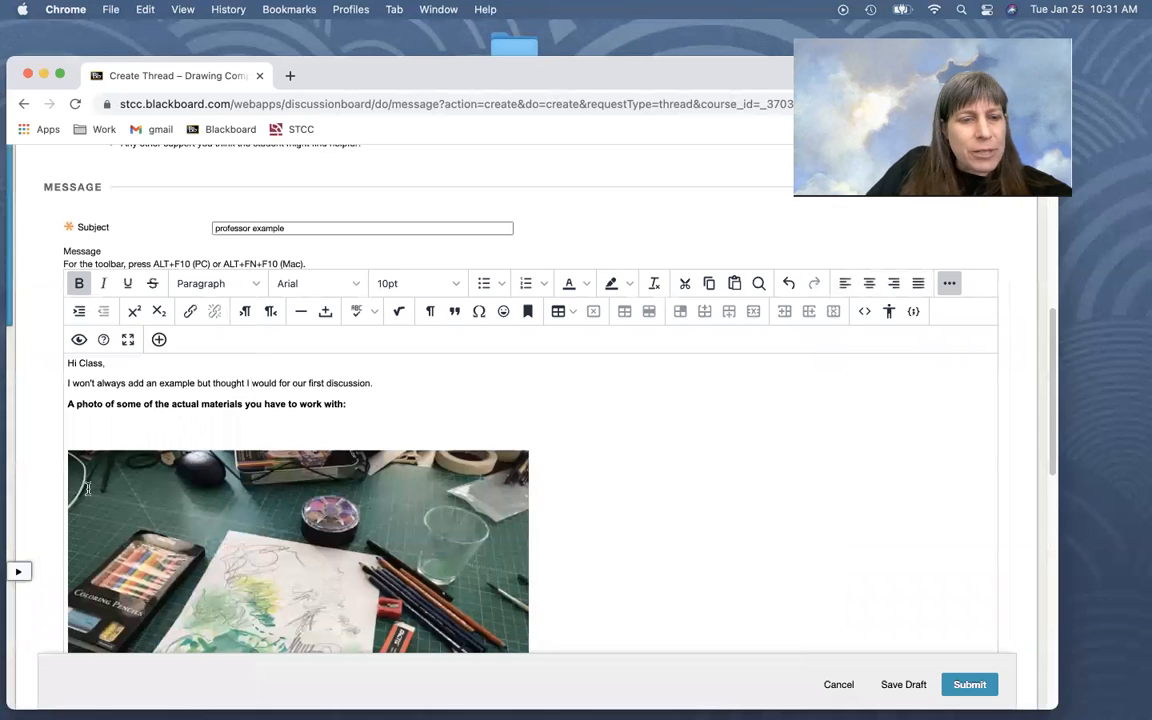
left_click(352, 537)
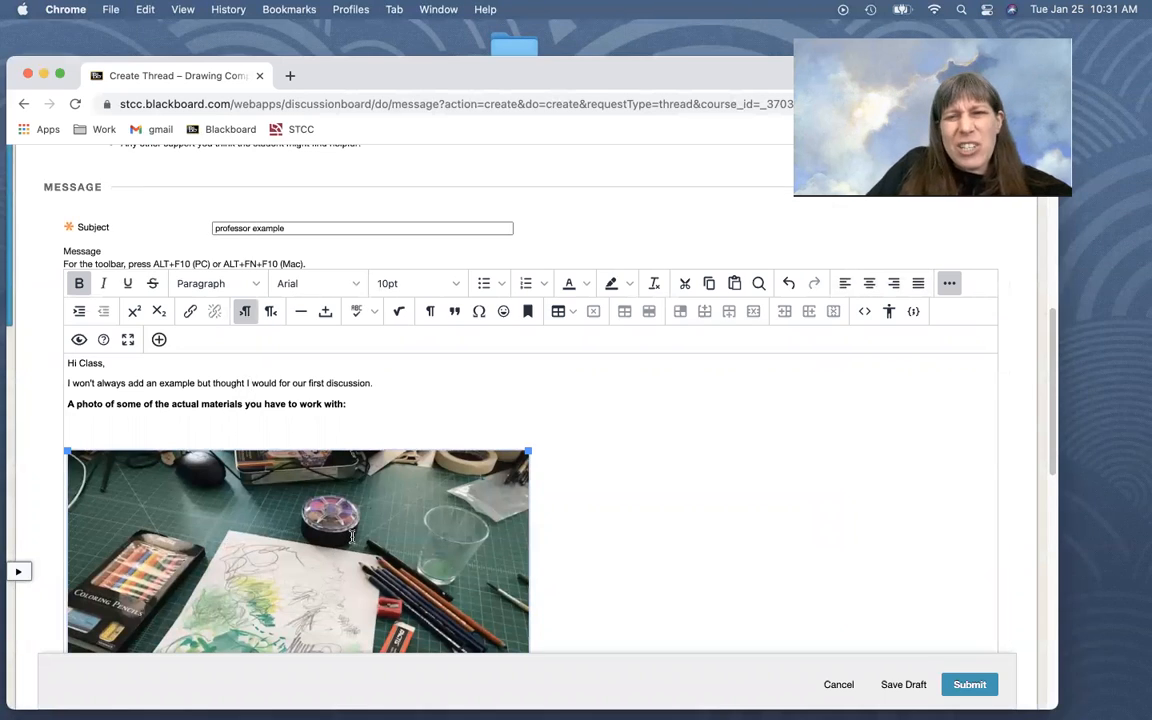
key("BackSpace")
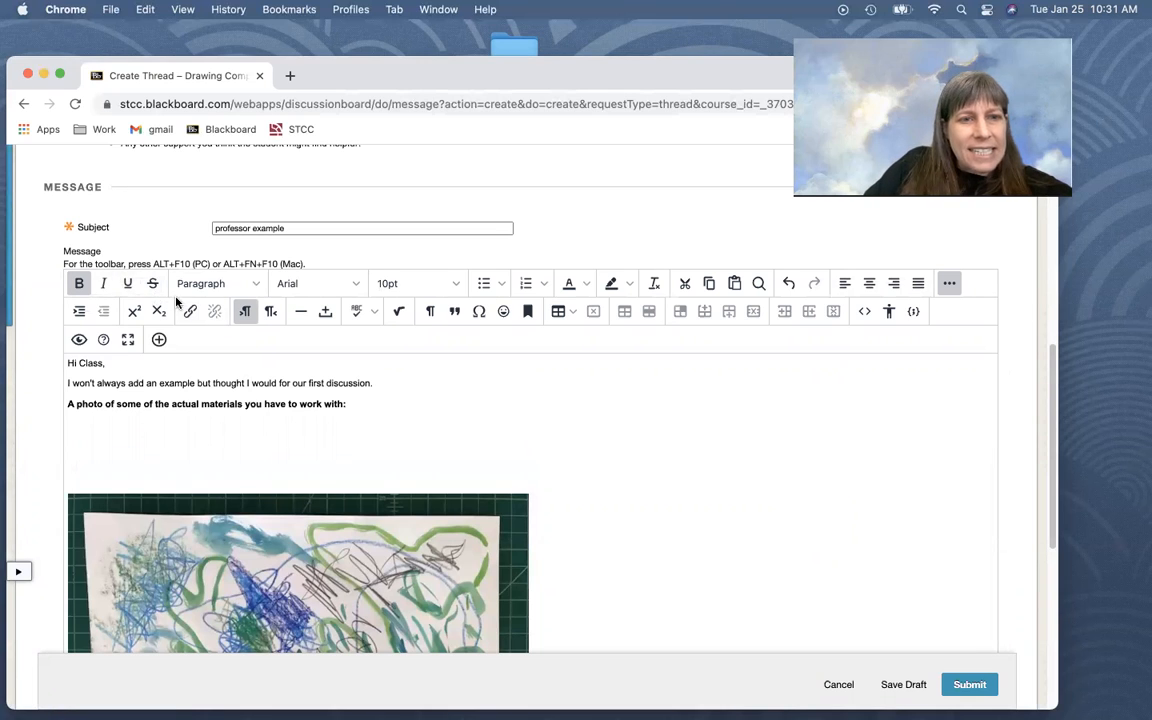
Insert the local file IMG_5223.jpg below the materials heading and remove the extra blank line above it
left_click(158, 339)
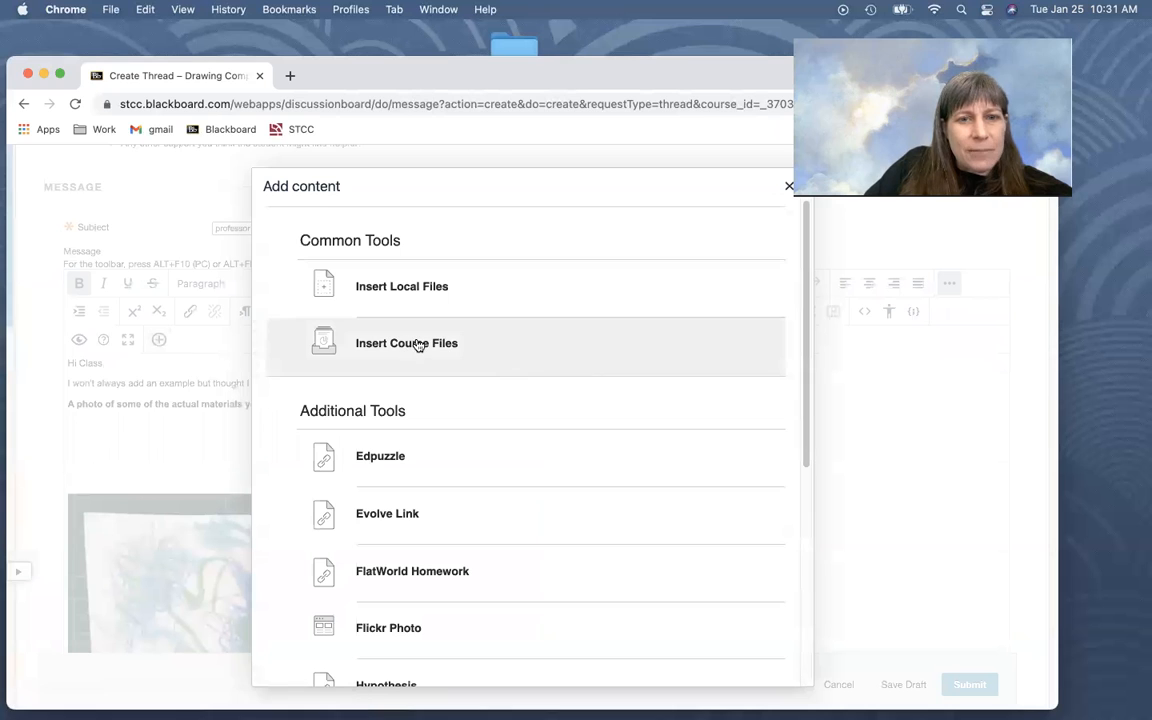
left_click(402, 286)
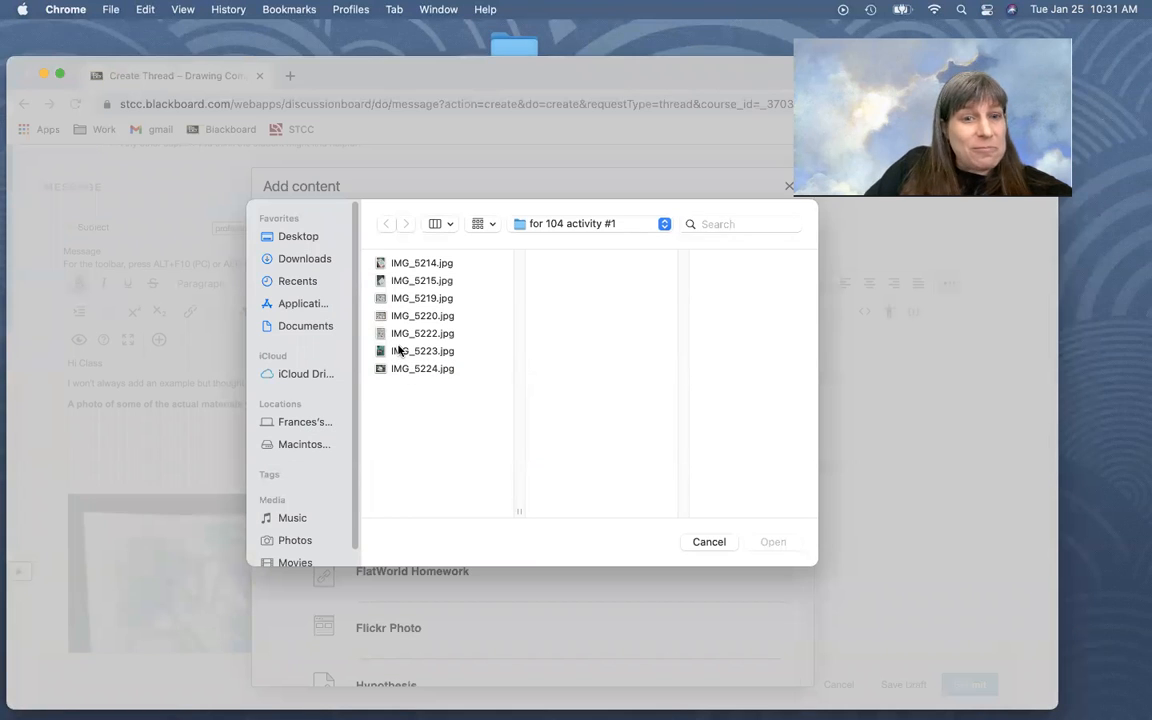
left_click(395, 351)
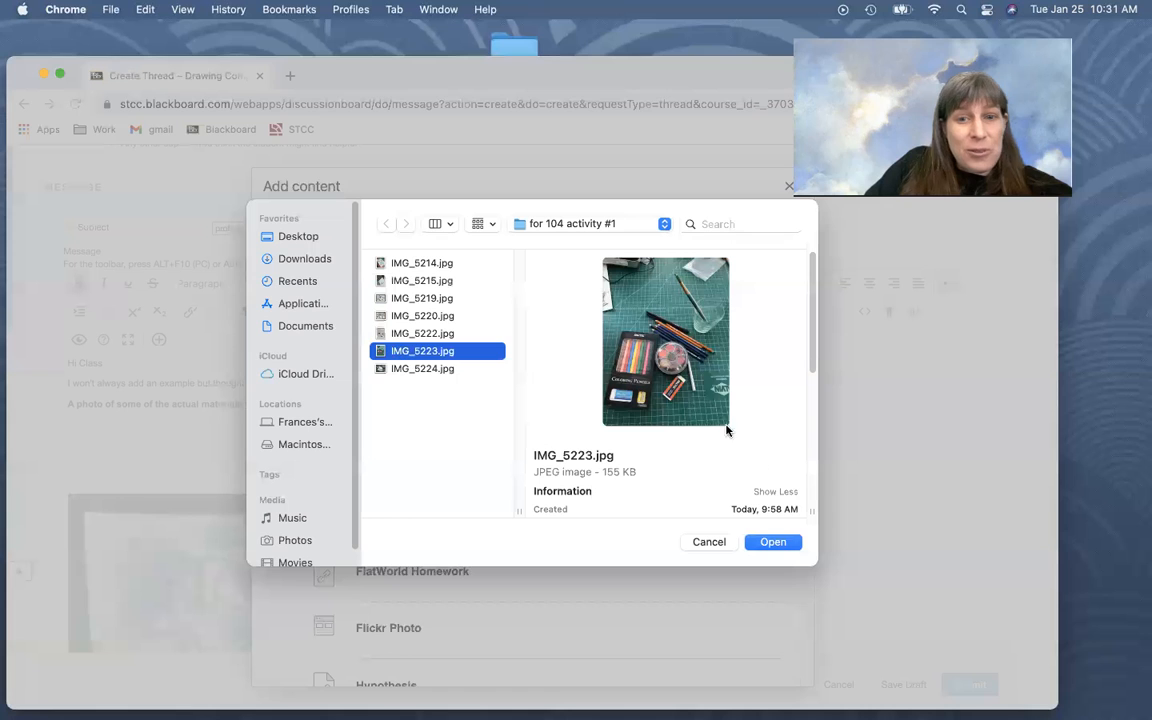
left_click(773, 541)
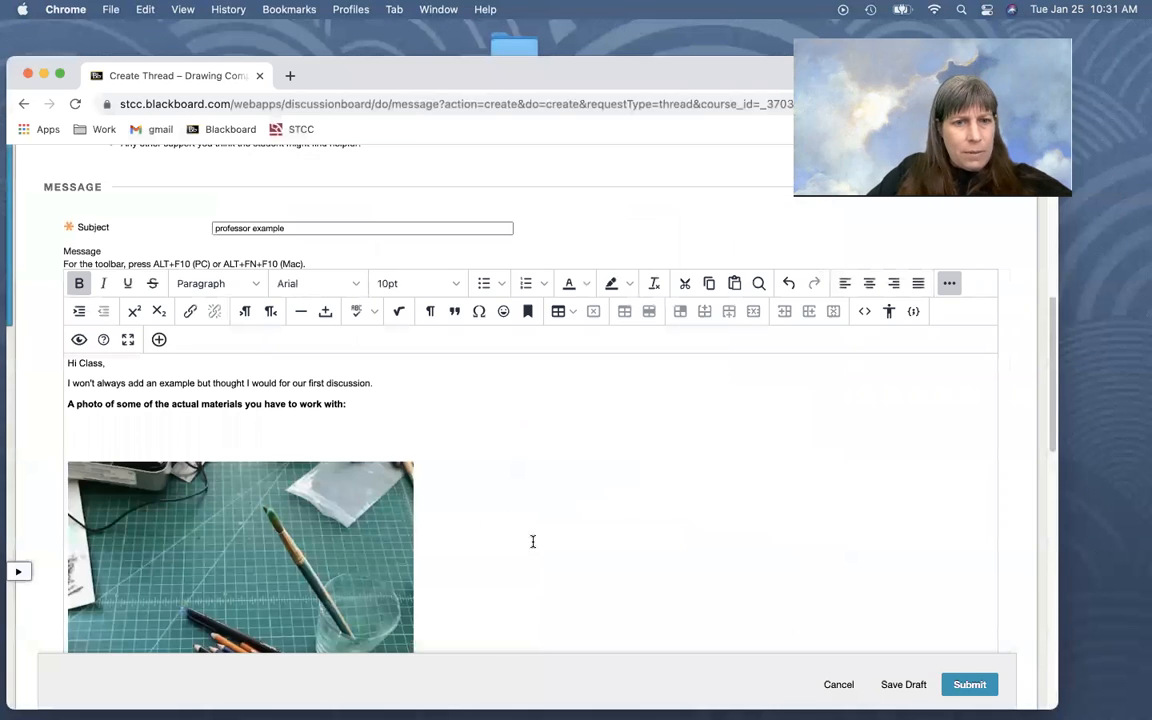
scroll(300, 420, "down", 3)
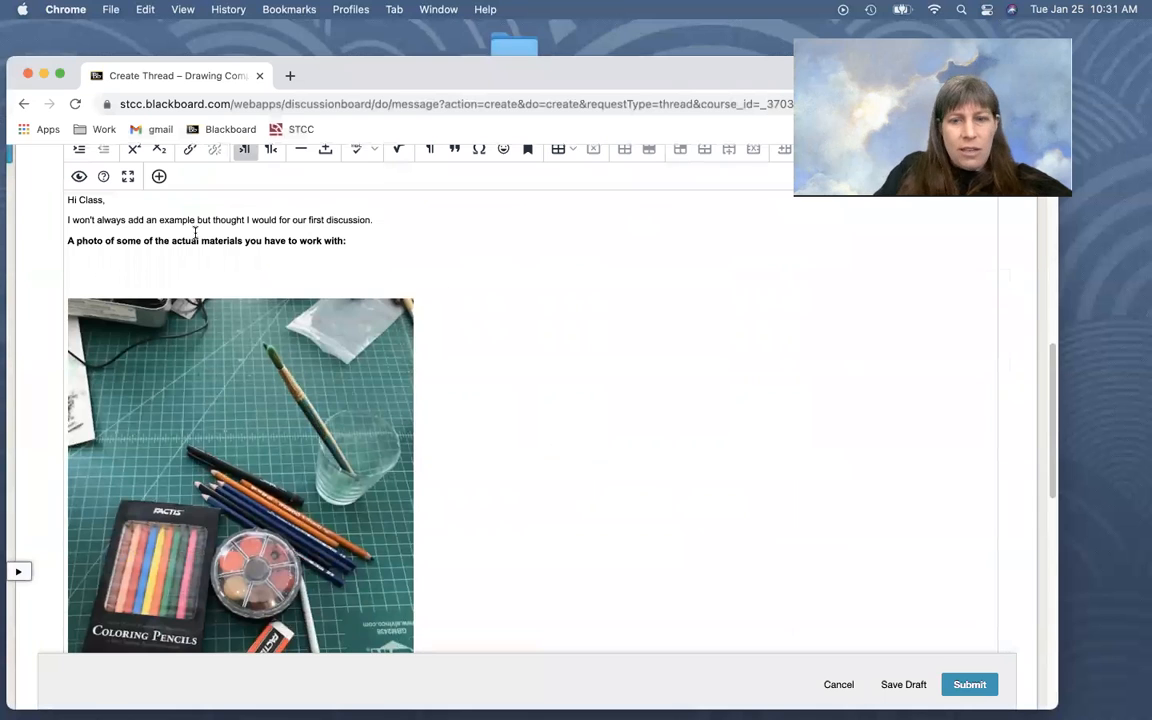
key("BackSpace")
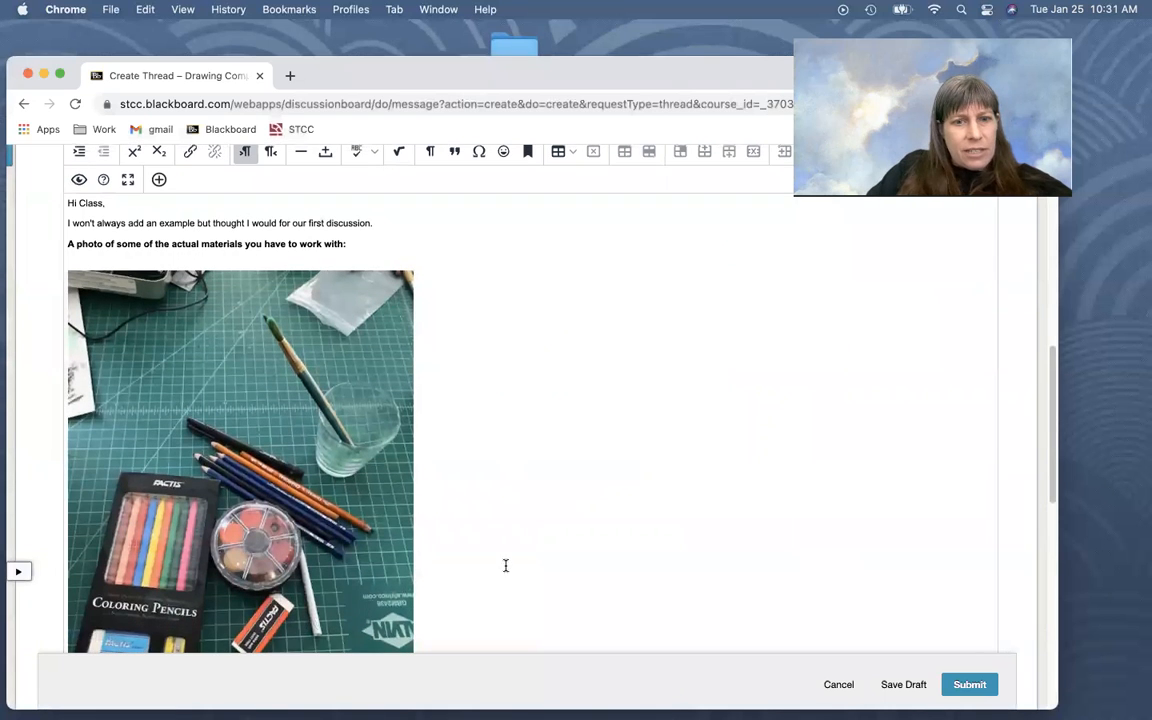
Paste the copied section "Describe the materials you were working with:" with its list of materials between the materials photo and the drawing photo
scroll(455, 508, "down", 5)
left_click(333, 492)
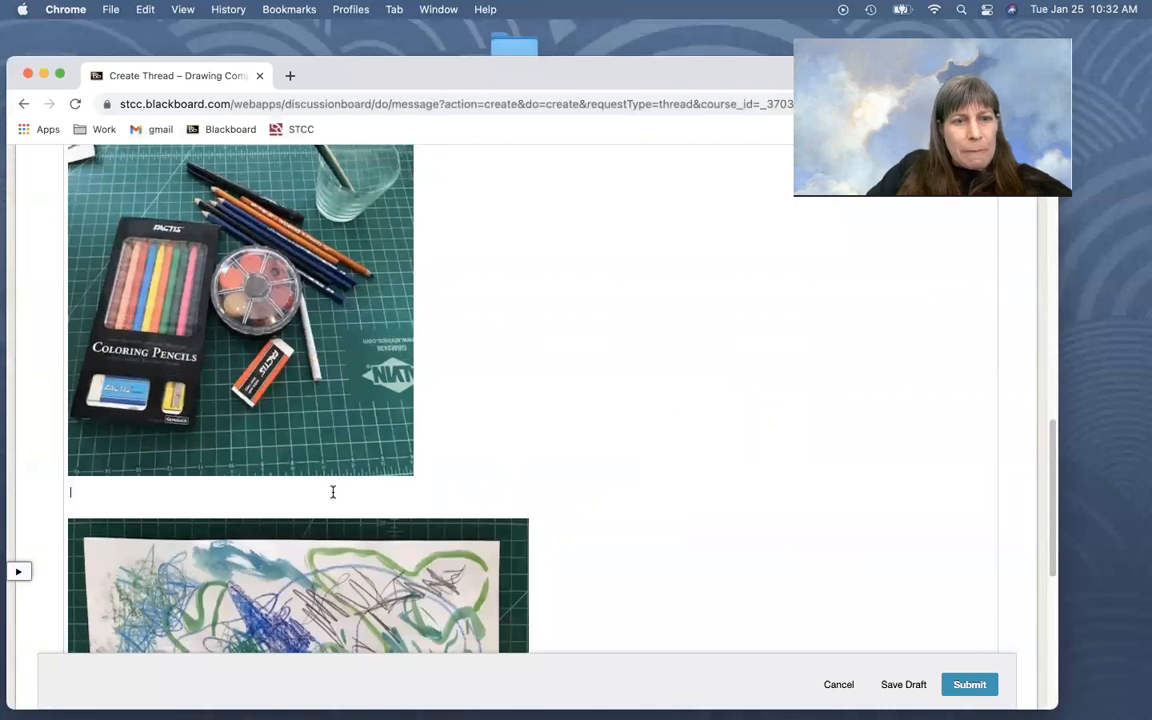
key("Return")
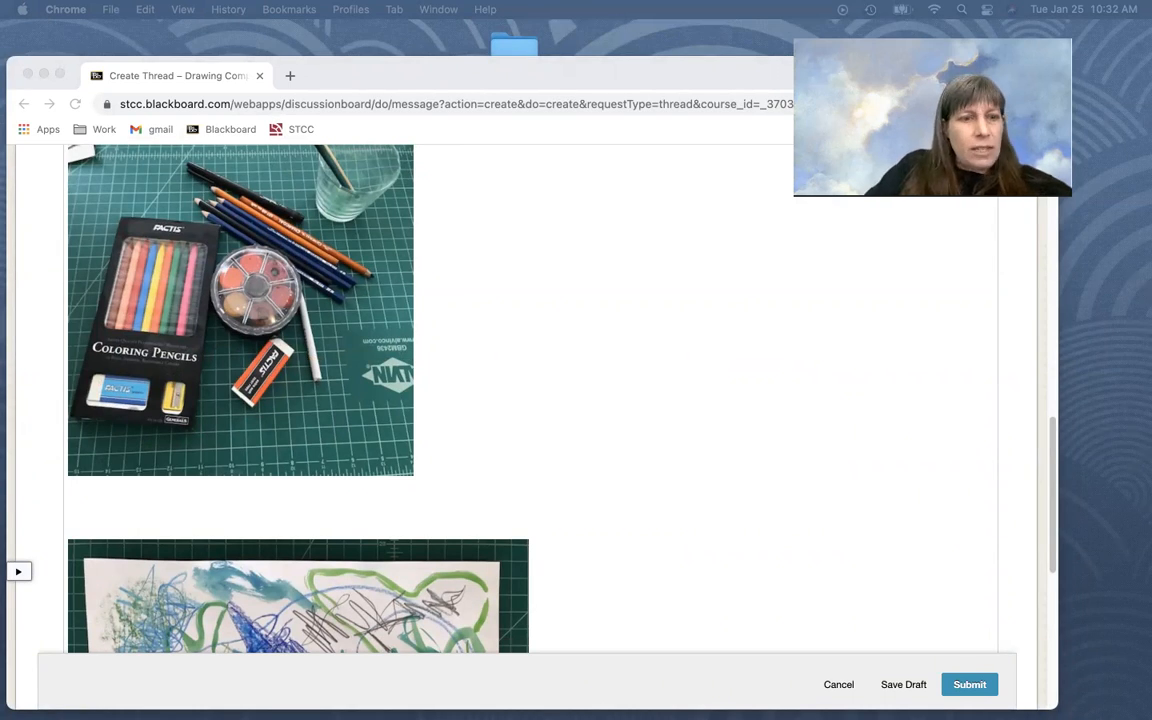
left_click(93, 494)
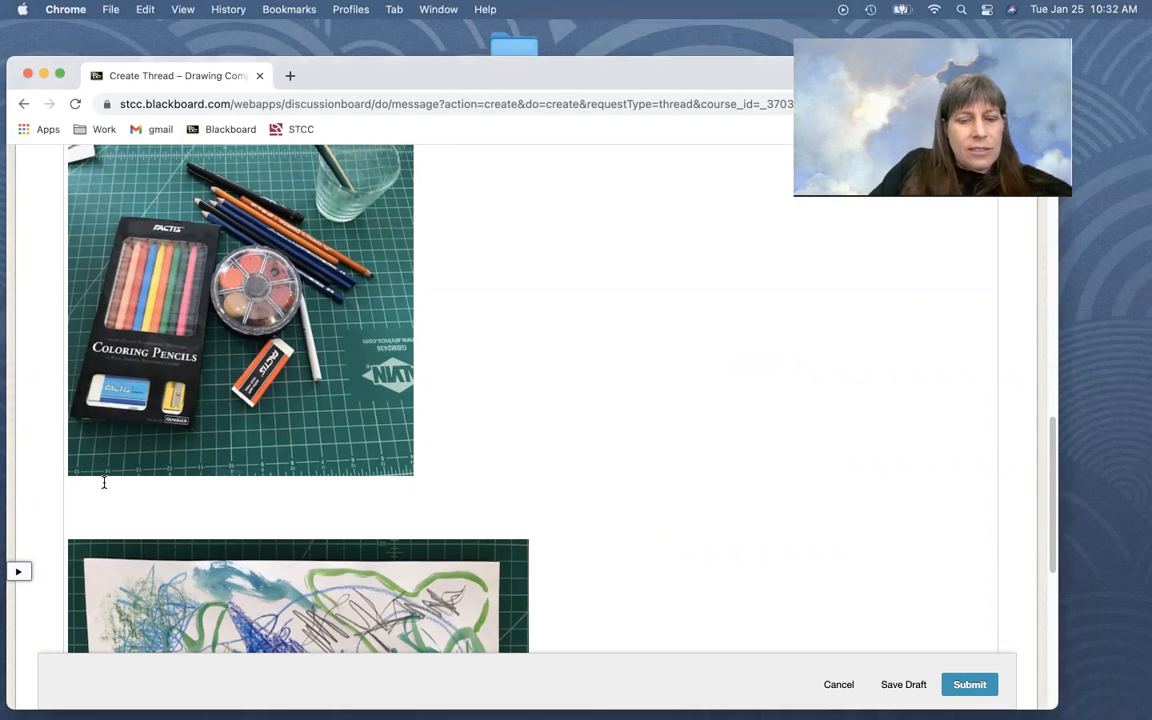
key("super+v")
key("Return")
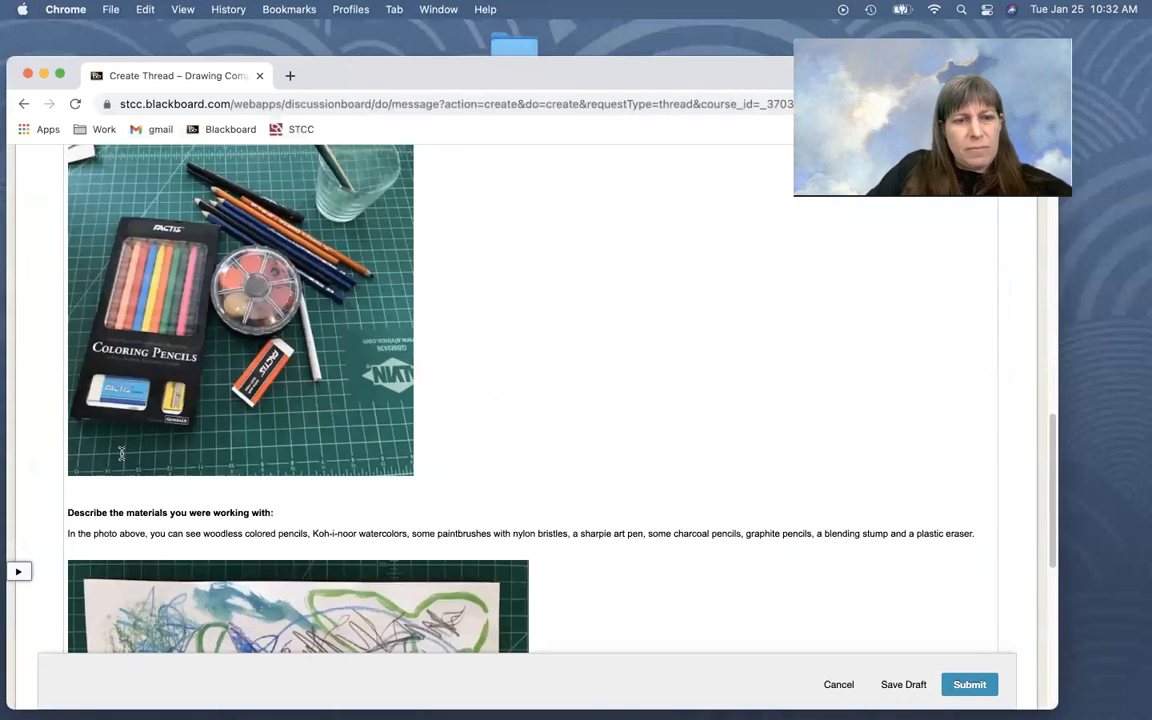
Delete the blank line between the materials photo and the "Describe the materials you were working with:" heading
scroll(97, 407, "down", 1)
left_click(68, 346)
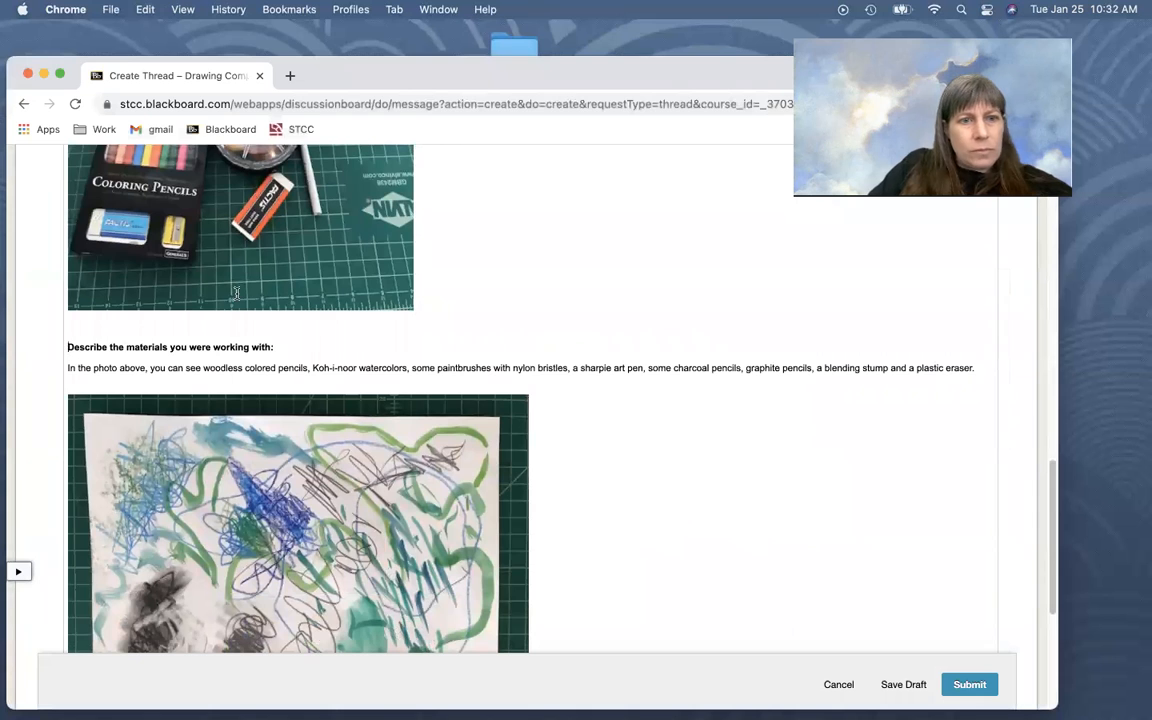
key("BackSpace")
scroll(186, 350, "up", 5)
scroll(186, 350, "down", 5)
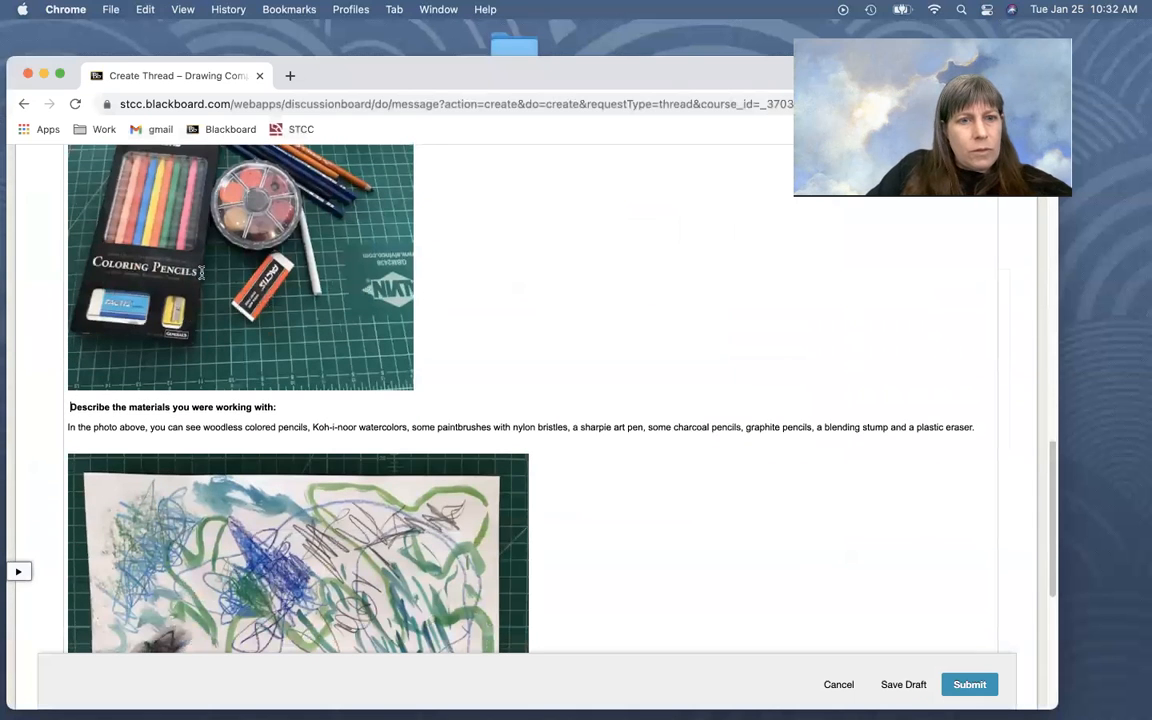
Paste the heading "A photo of your finished drawing test sheet, photographed as demonstrated in the drawing activity:" above the drawing photo, removing its formatting
scroll(699, 399, "down", 2)
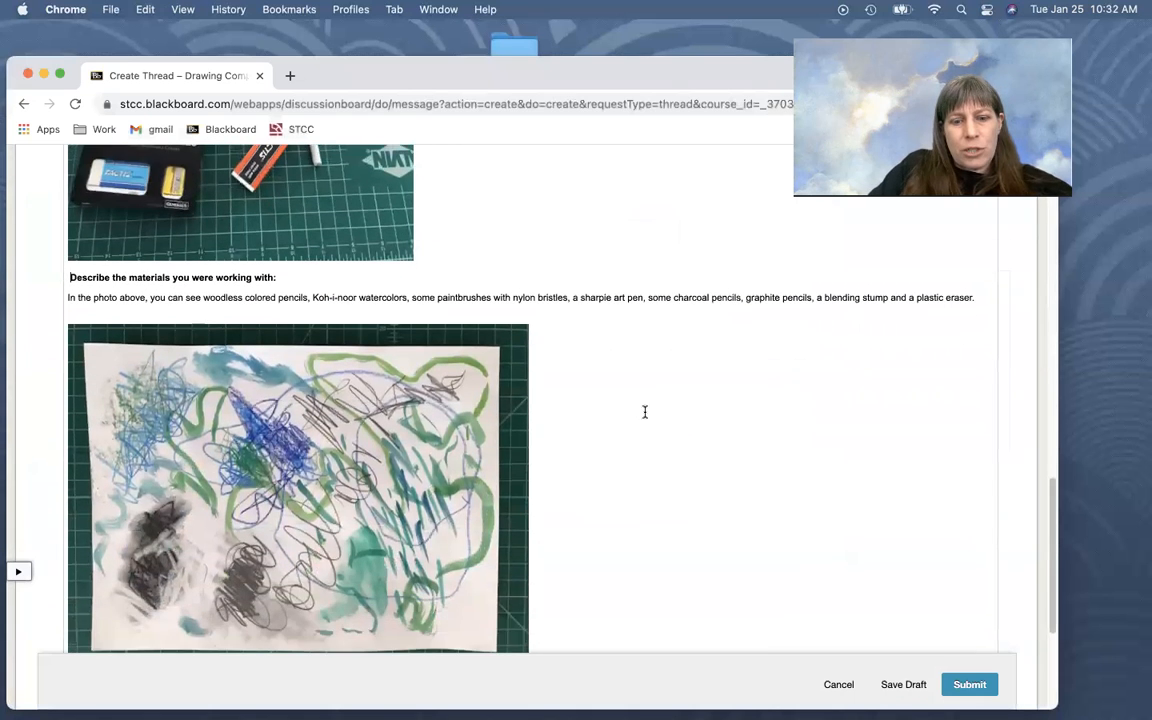
key("super+0")
key("super+equal")
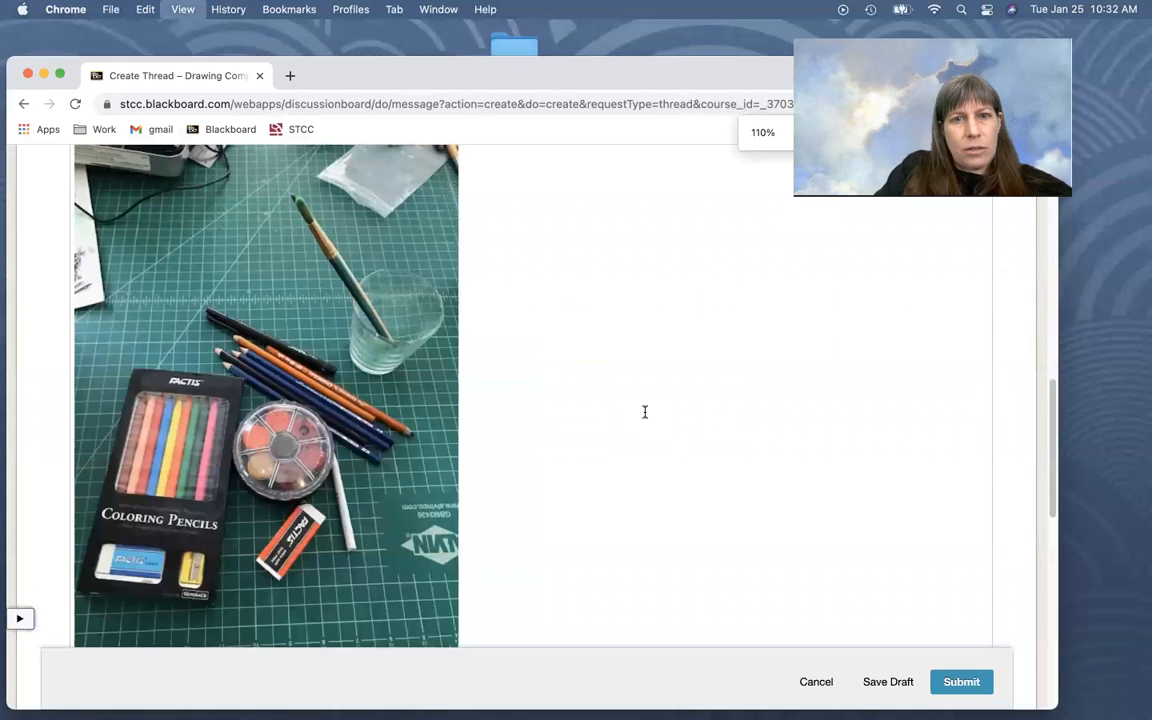
scroll(543, 496, "down", 5)
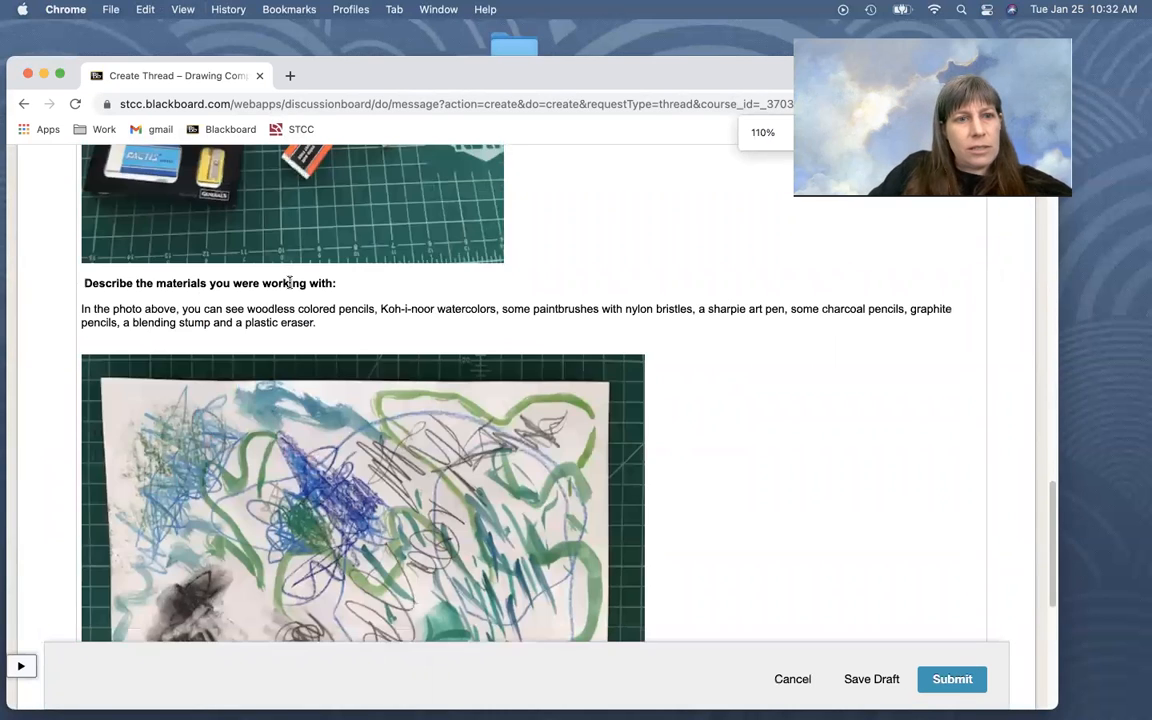
scroll(352, 316, "down", 1)
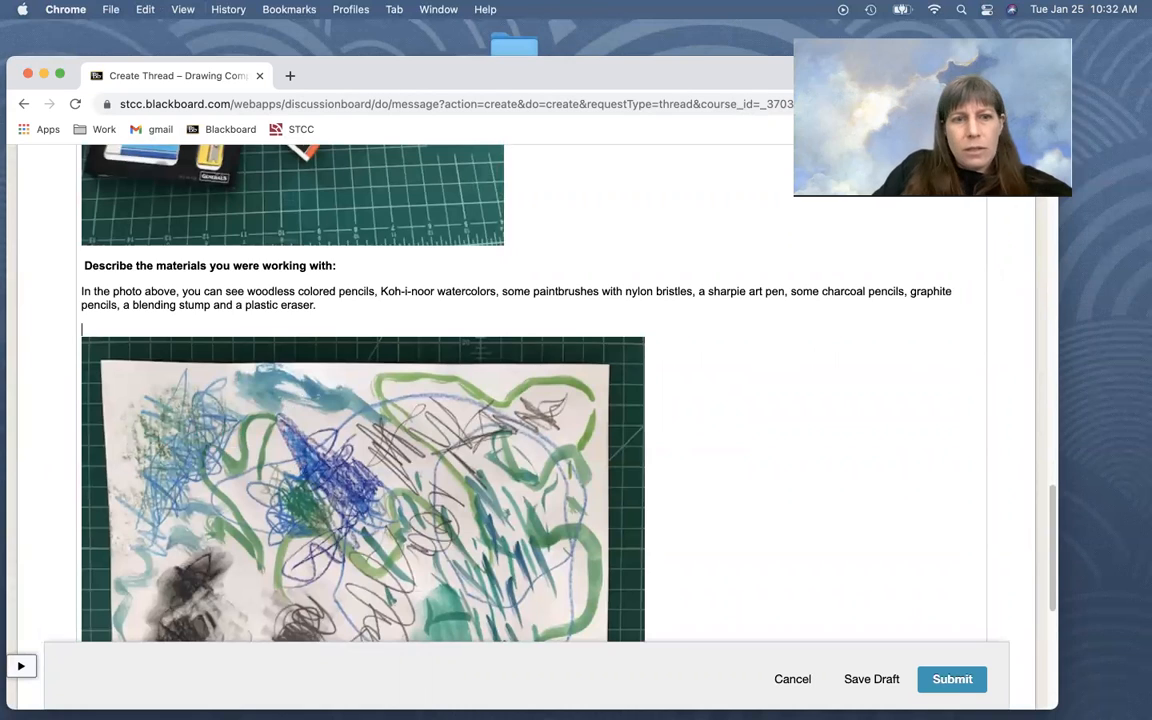
key("Return")
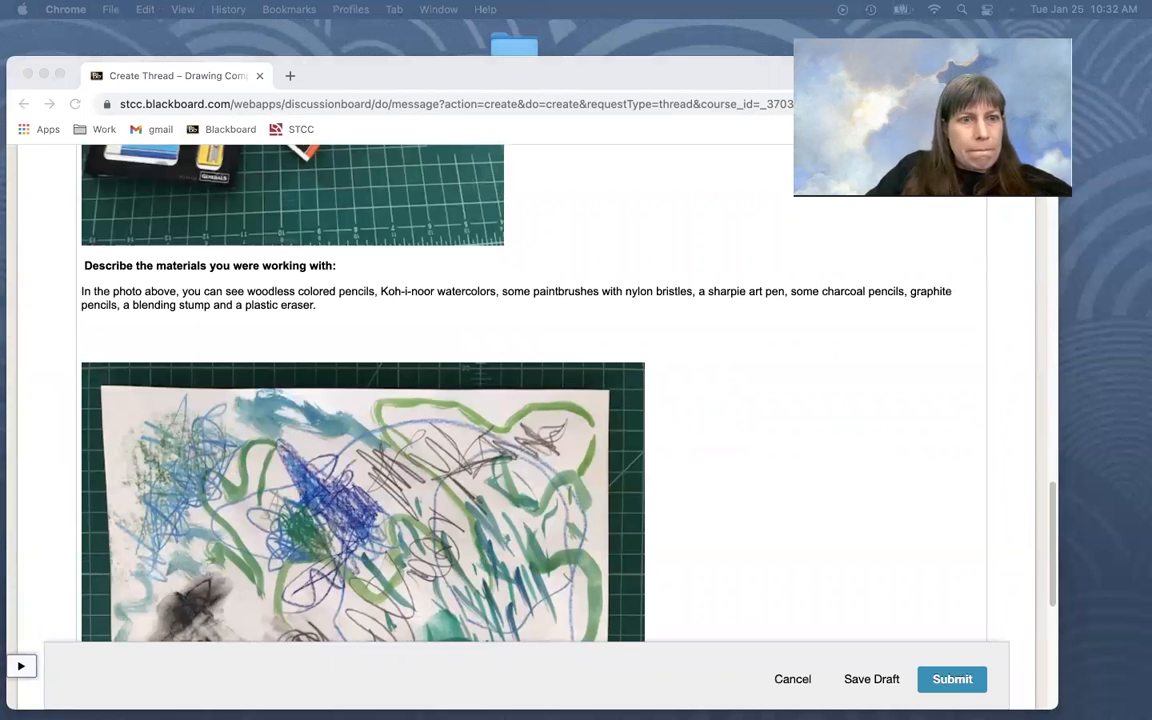
left_click(95, 335)
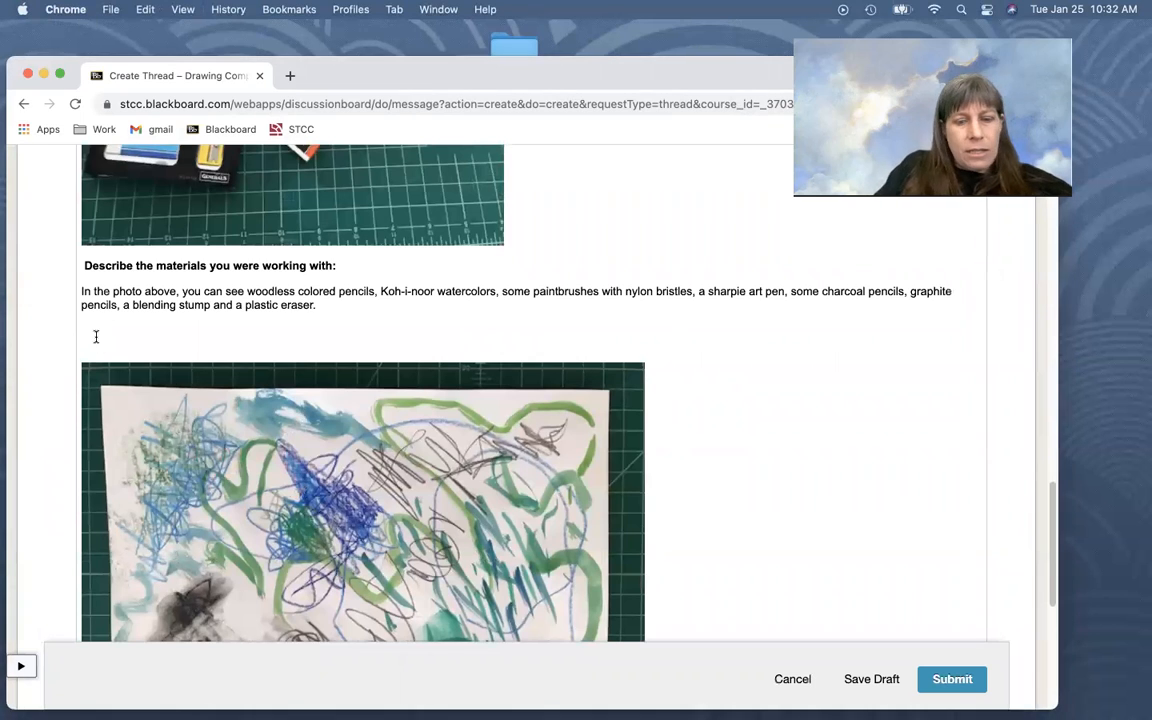
key("super+v")
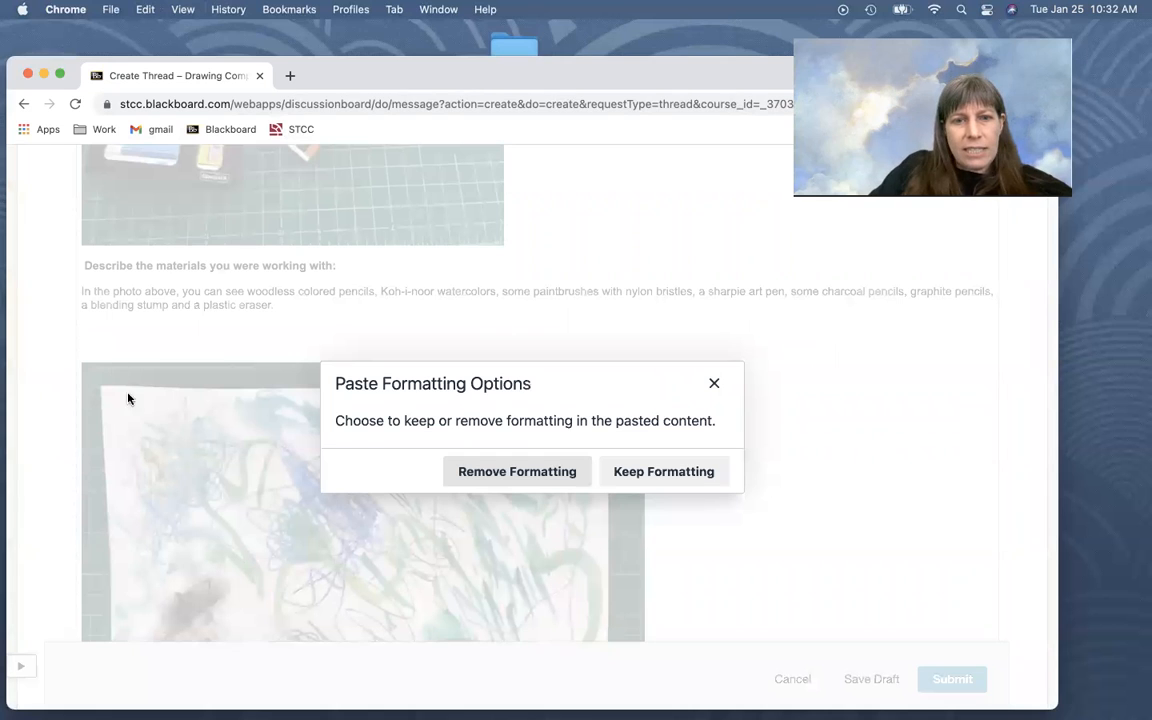
left_click(510, 474)
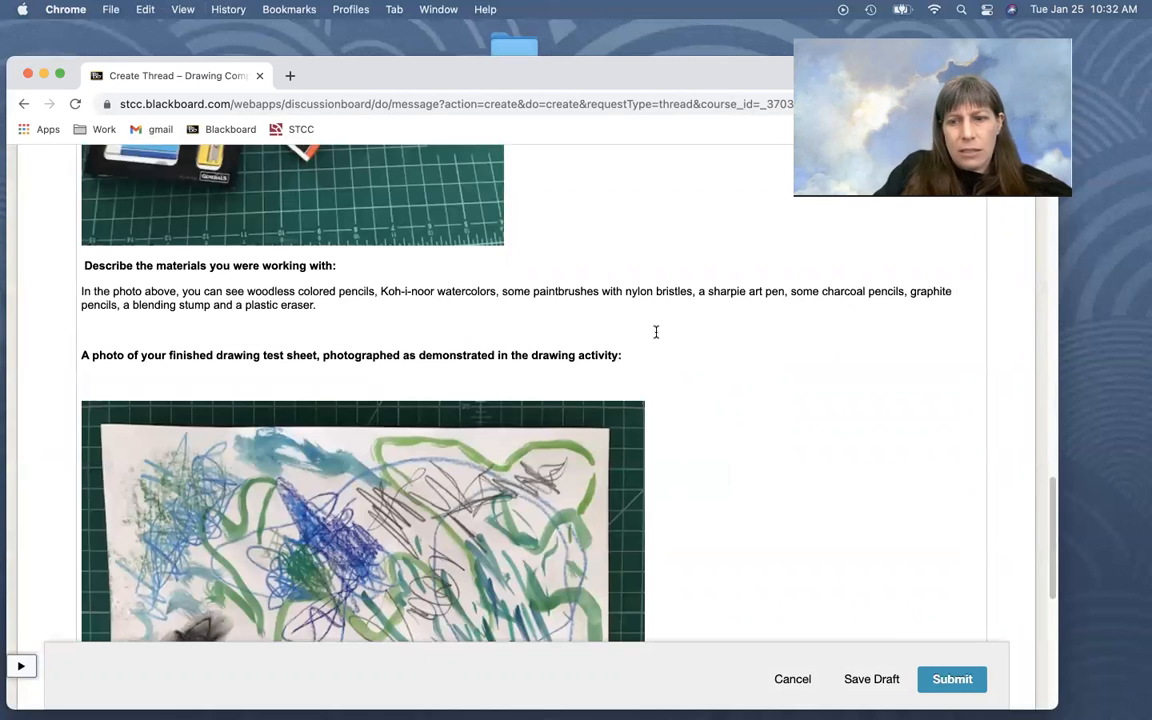
Delete the blank lines between the finished test sheet heading and the drawing photo
key("BackSpace")
key("BackSpace")
scroll(656, 332, "down", 3)
scroll(373, 550, "up", 1)
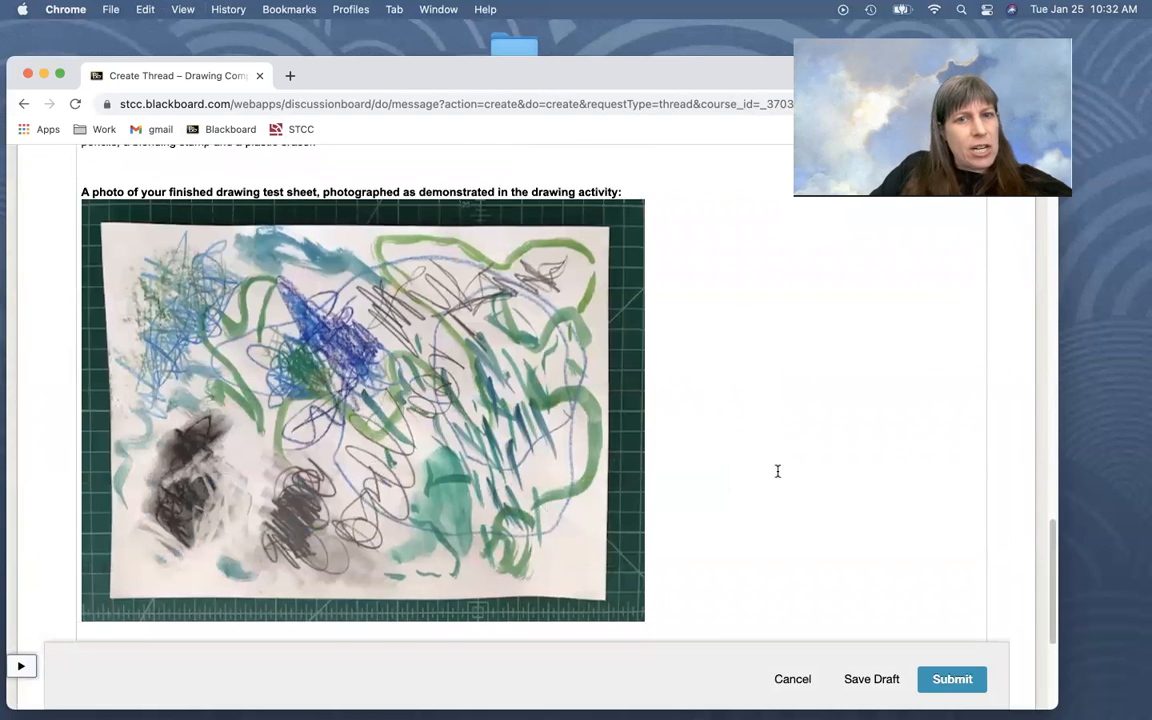
Paste the copied success and challenge sections with the closing remarks beneath the drawing photo, removing the source formatting
left_click(701, 620)
scroll(701, 620, "down", 1)
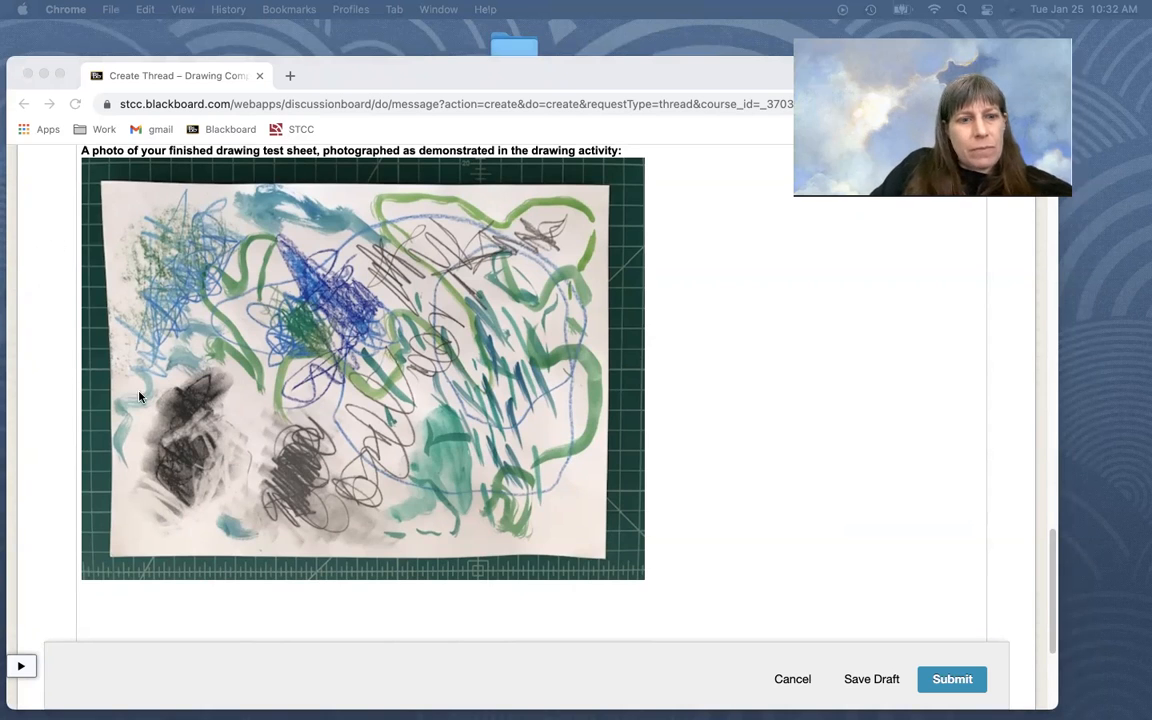
left_click(166, 597)
key("super+v")
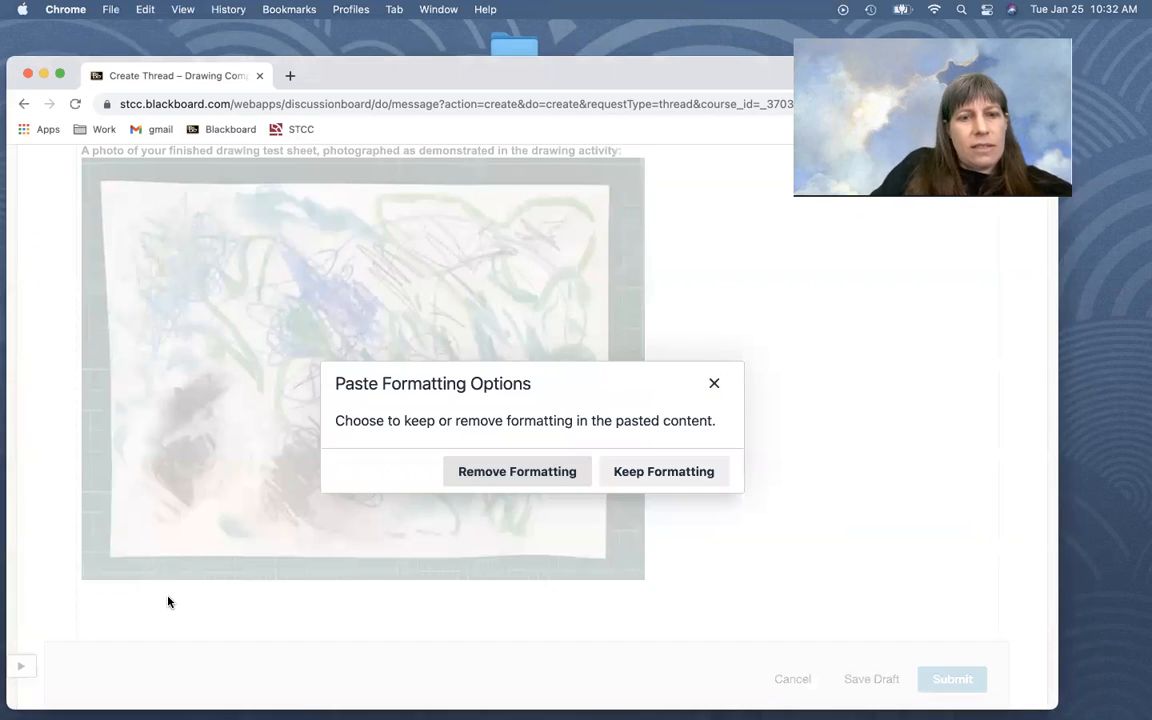
key("Return")
scroll(184, 474, "down", 4)
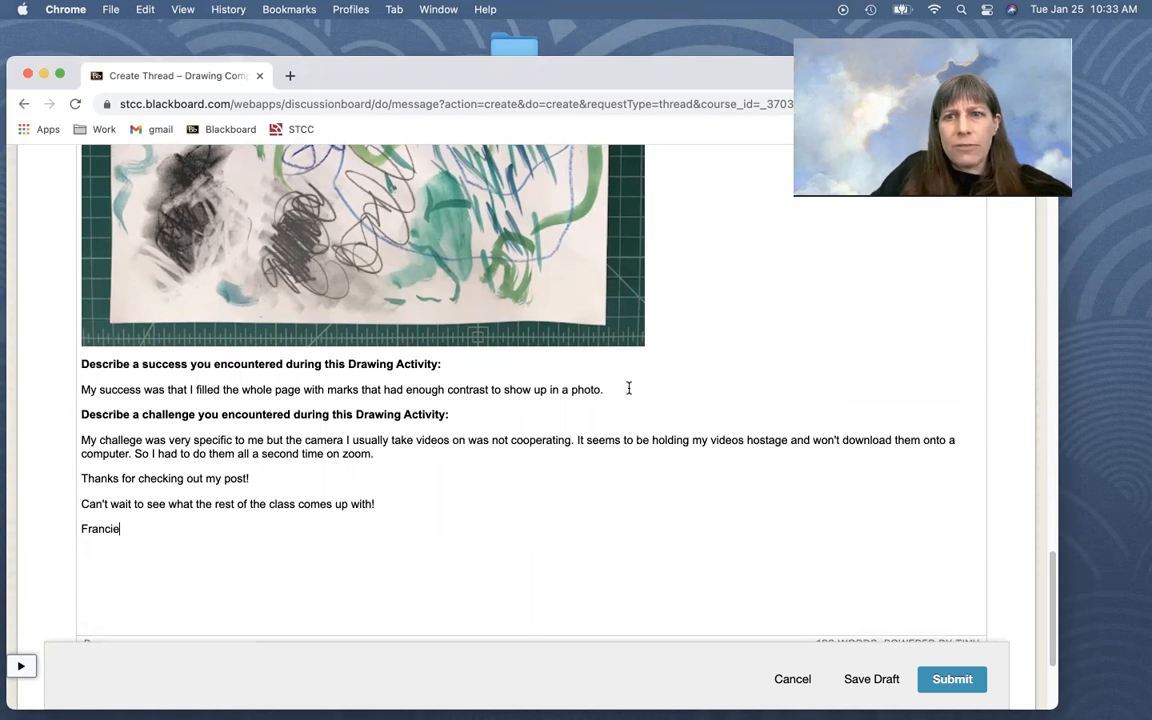
scroll(629, 388, "up", 5)
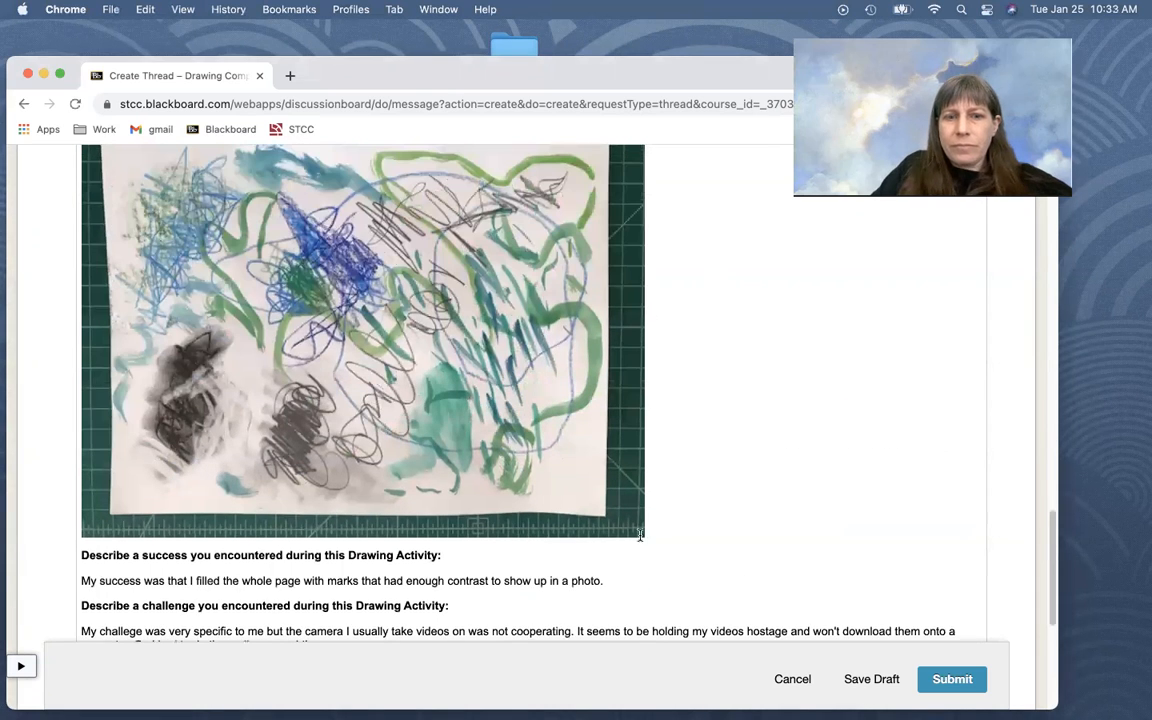
Review the drawing photo, the success and challenge sections, and the closing remarks in the thread message
scroll(597, 530, "down", 2)
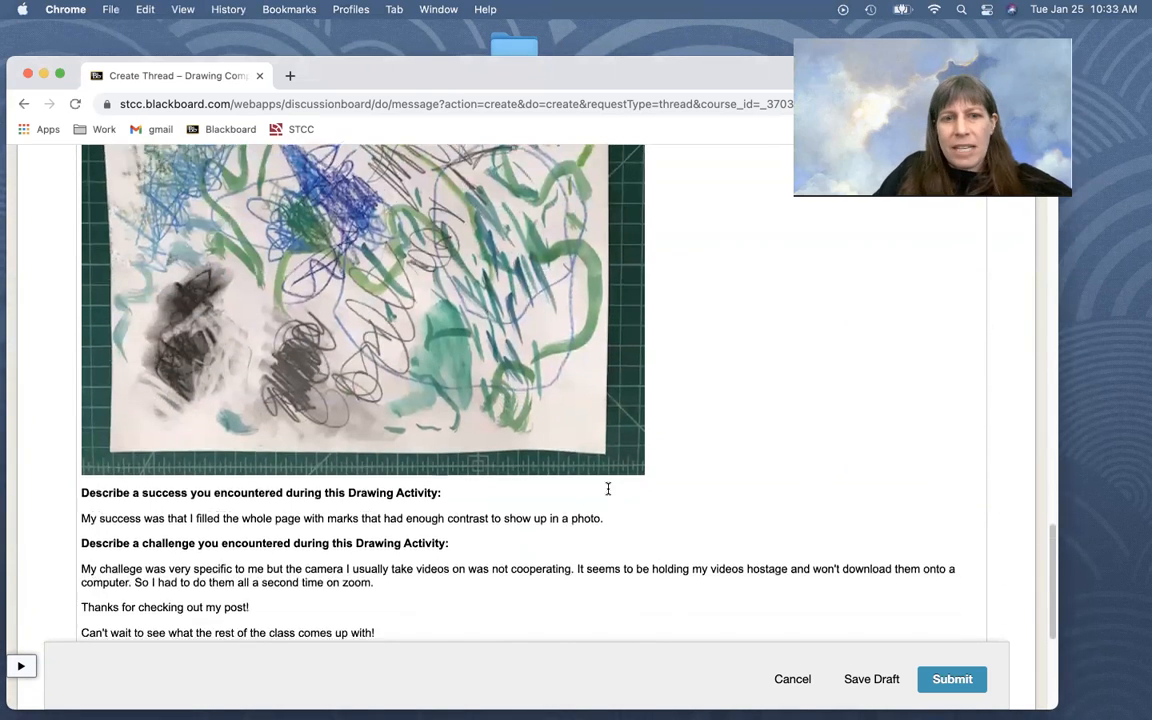
scroll(607, 488, "up", 4)
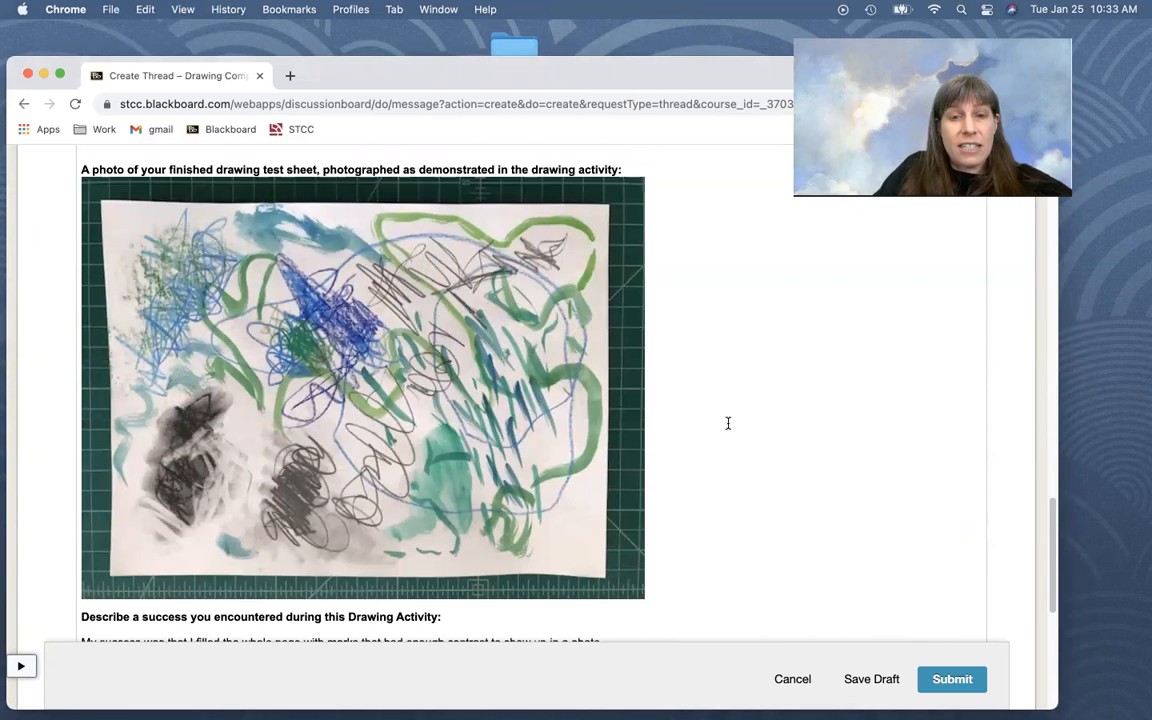
scroll(648, 447, "up", 1)
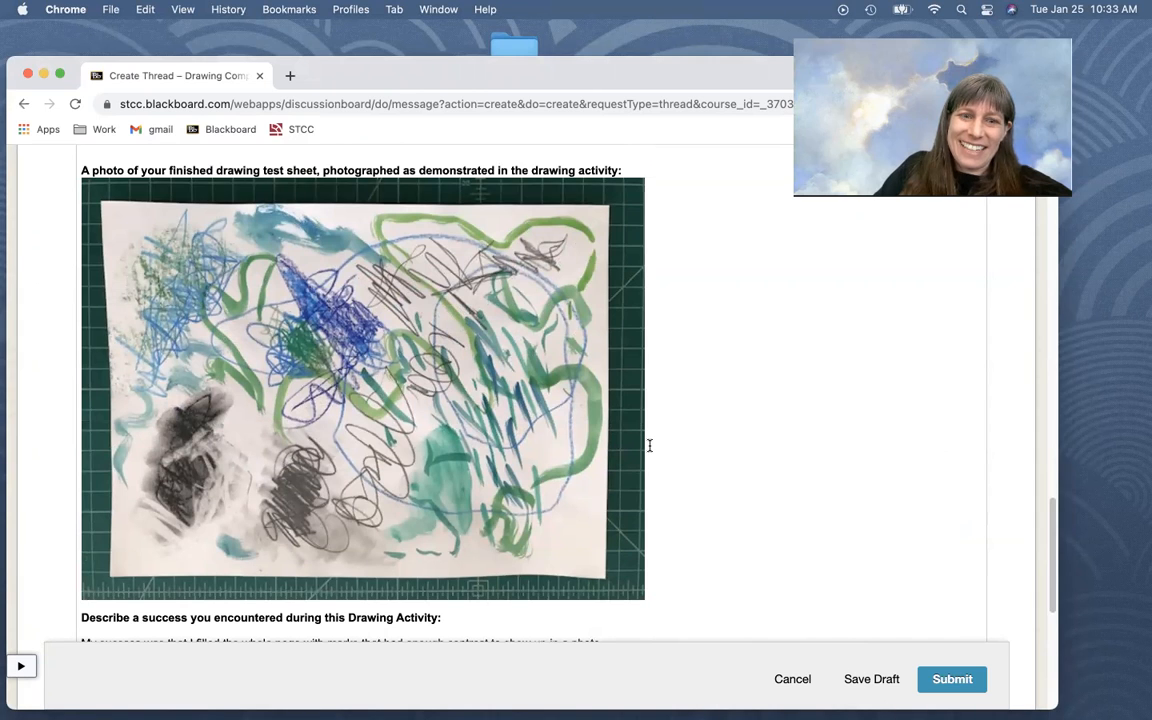
scroll(649, 445, "down", 9)
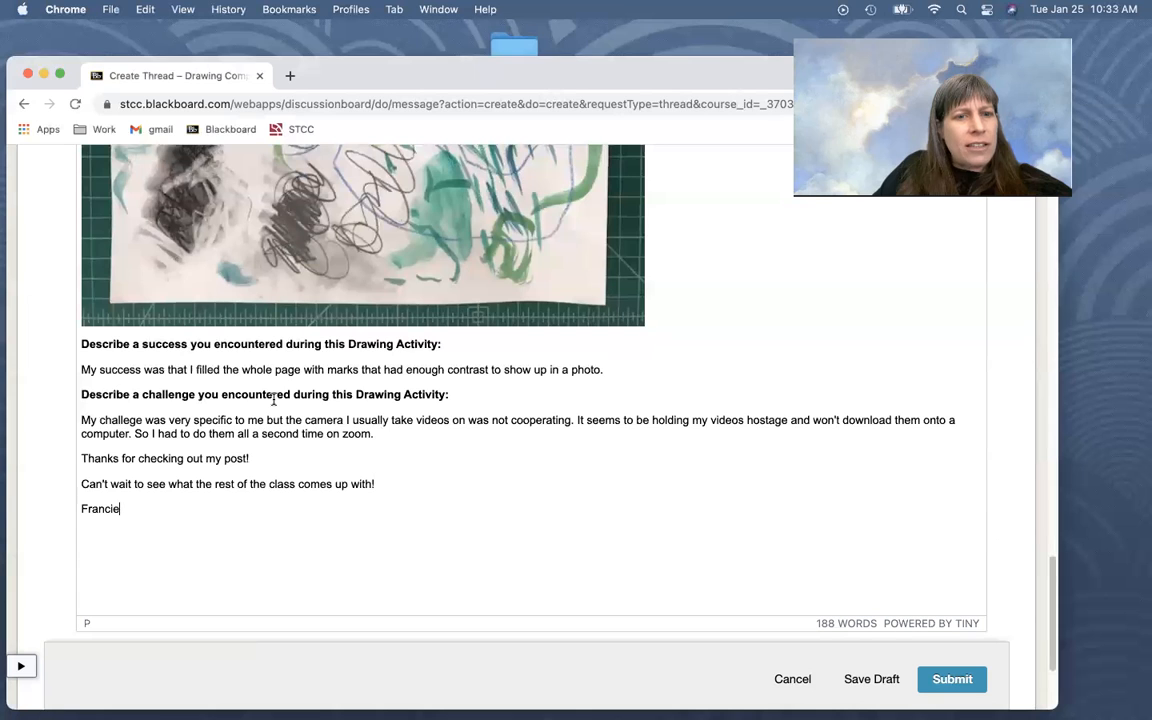
scroll(573, 478, "up", 4)
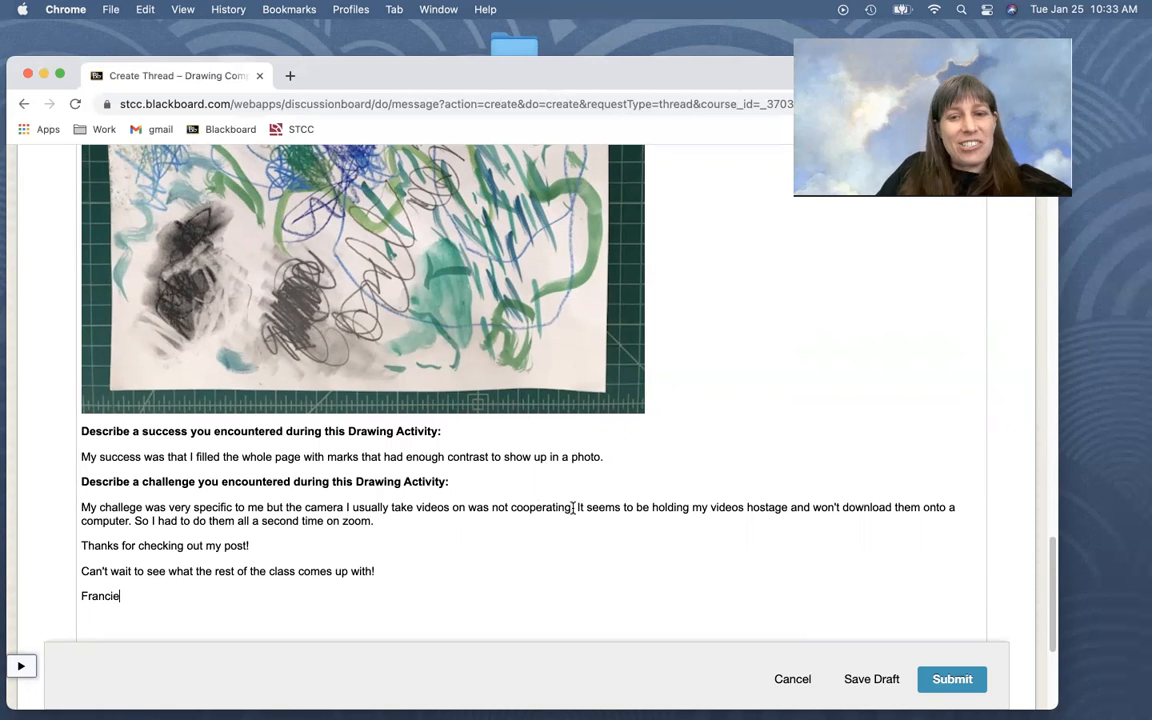
scroll(570, 515, "down", 1)
scroll(566, 525, "down", 2)
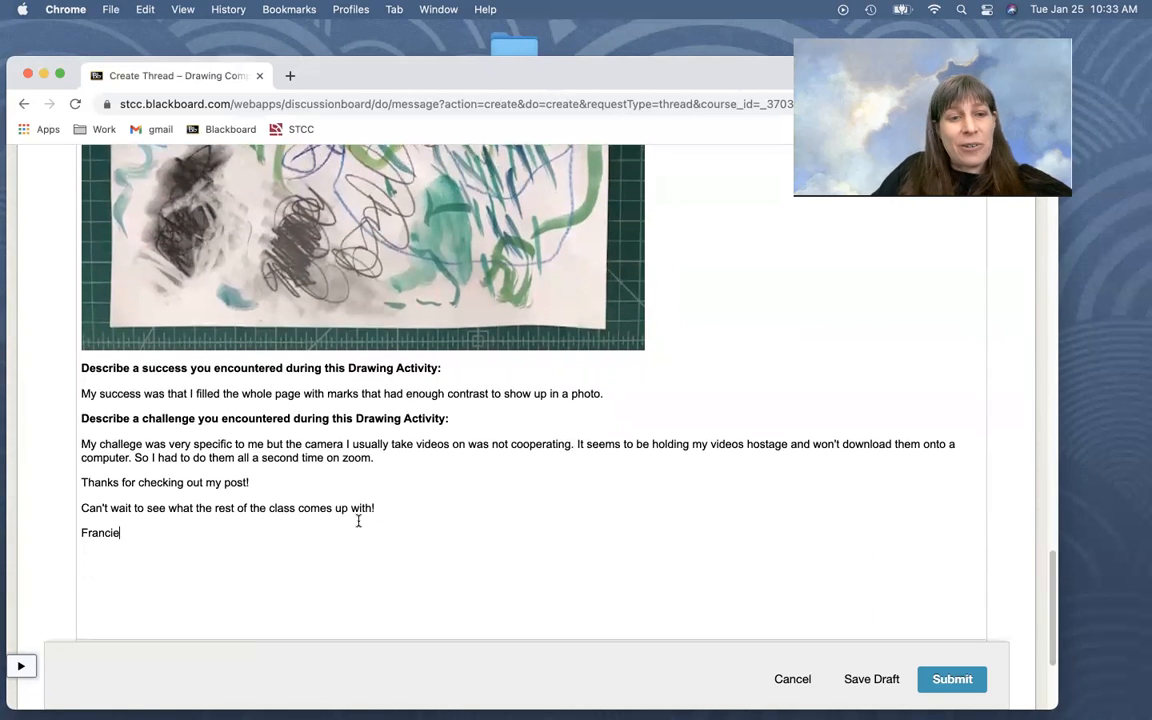
scroll(260, 525, "down", 2)
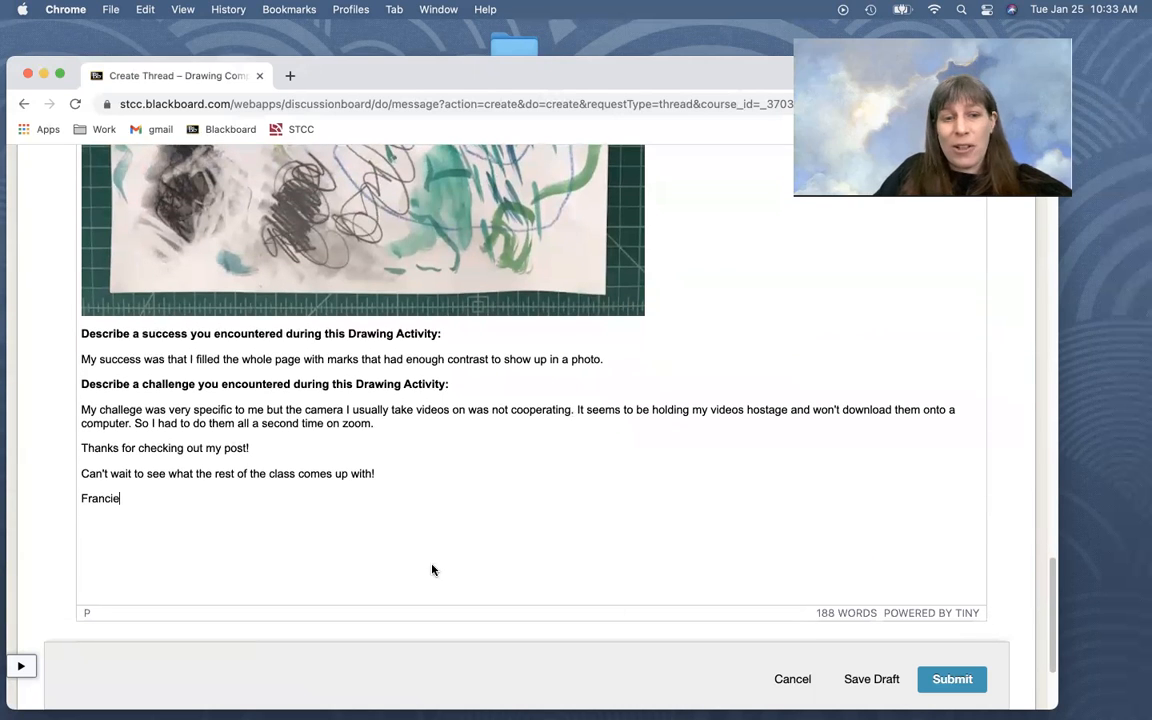
Delete the trailing blank line beneath the signature at the end of the message
left_click(85, 554)
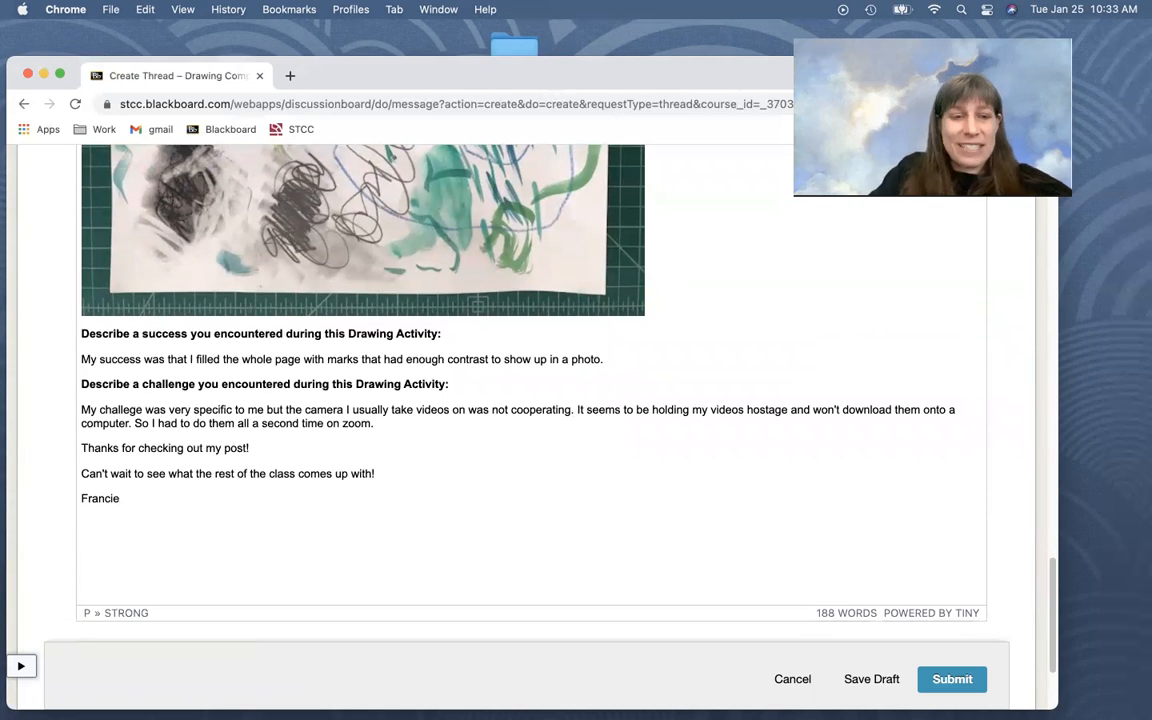
key("BackSpace")
scroll(22, 474, "down", 1)
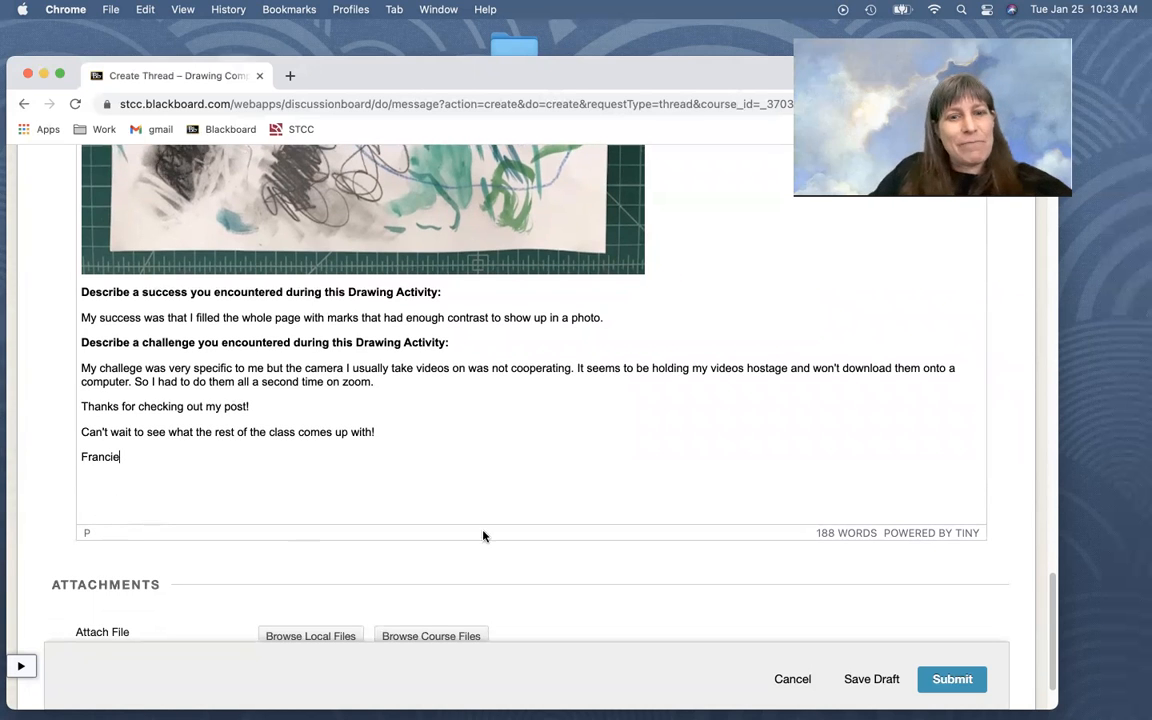
Attach the local image IMG_5223.jpg to the thread and submit it to the M1.1 forum
scroll(555, 442, "up", 5)
scroll(555, 442, "up", 20)
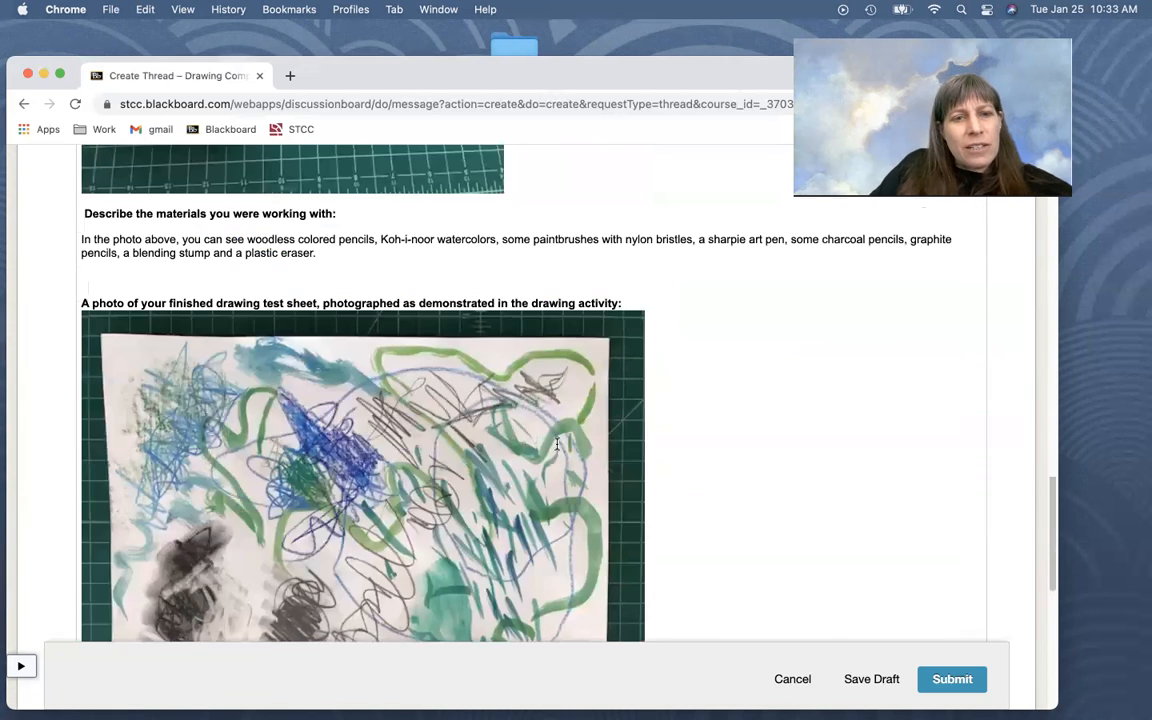
scroll(557, 442, "down", 20)
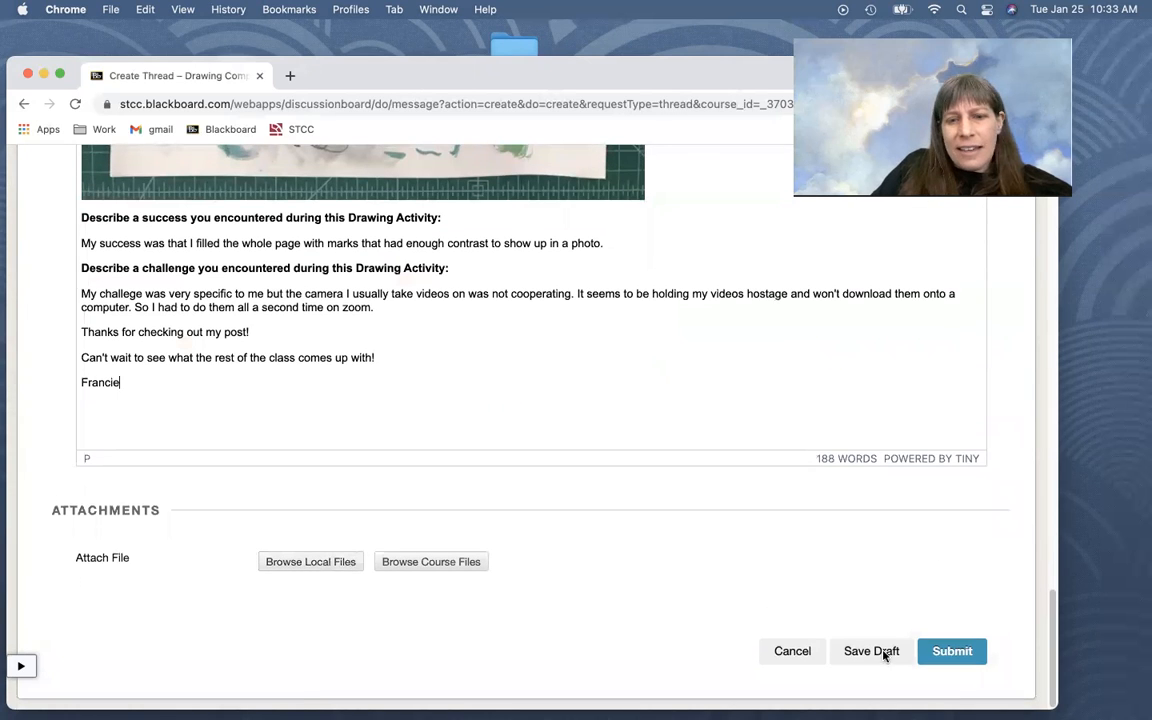
left_click(298, 562)
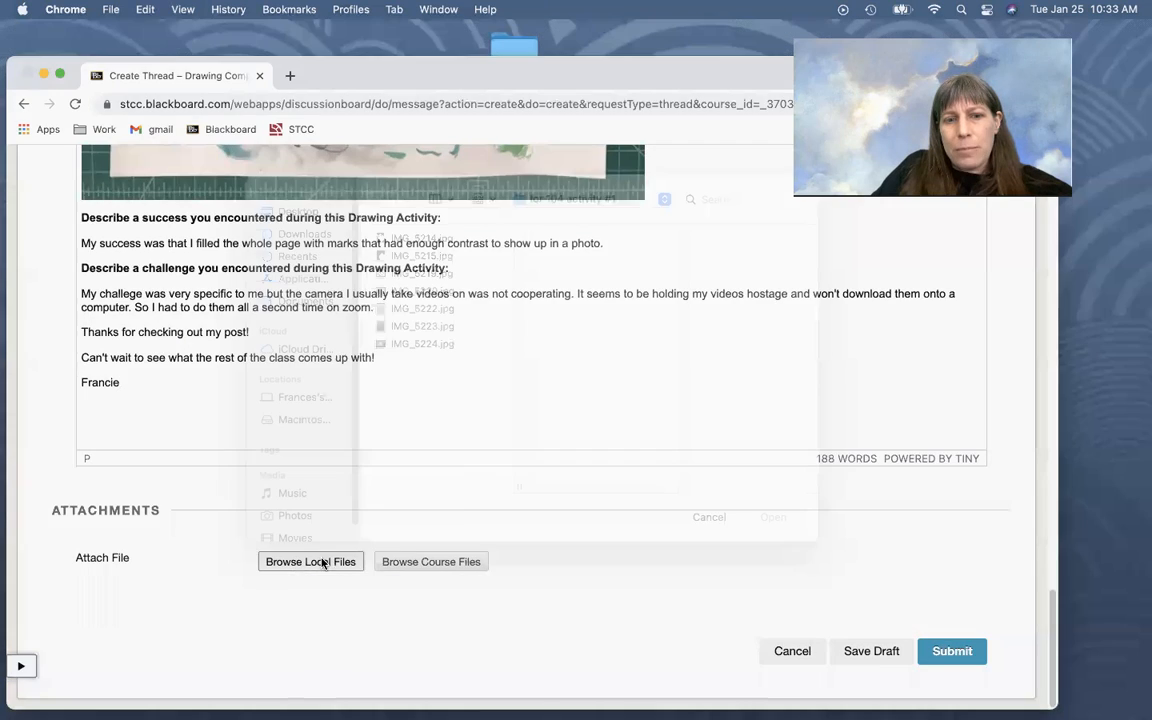
left_click(400, 281)
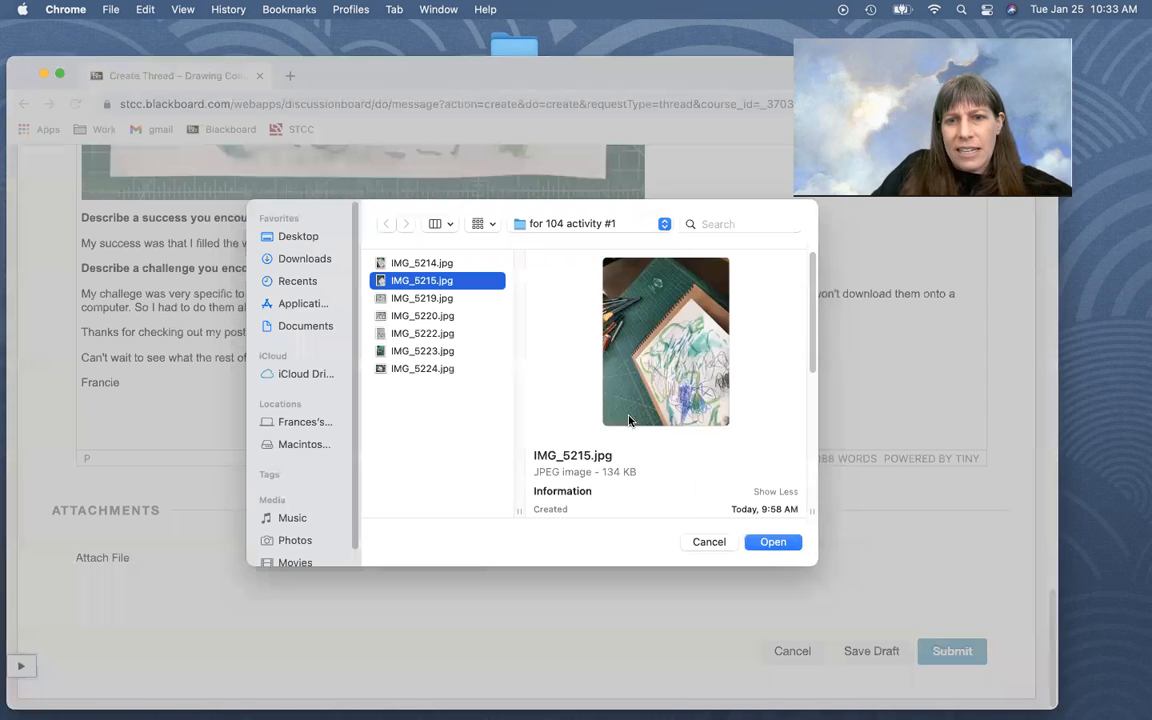
left_click(403, 350)
left_click(772, 541)
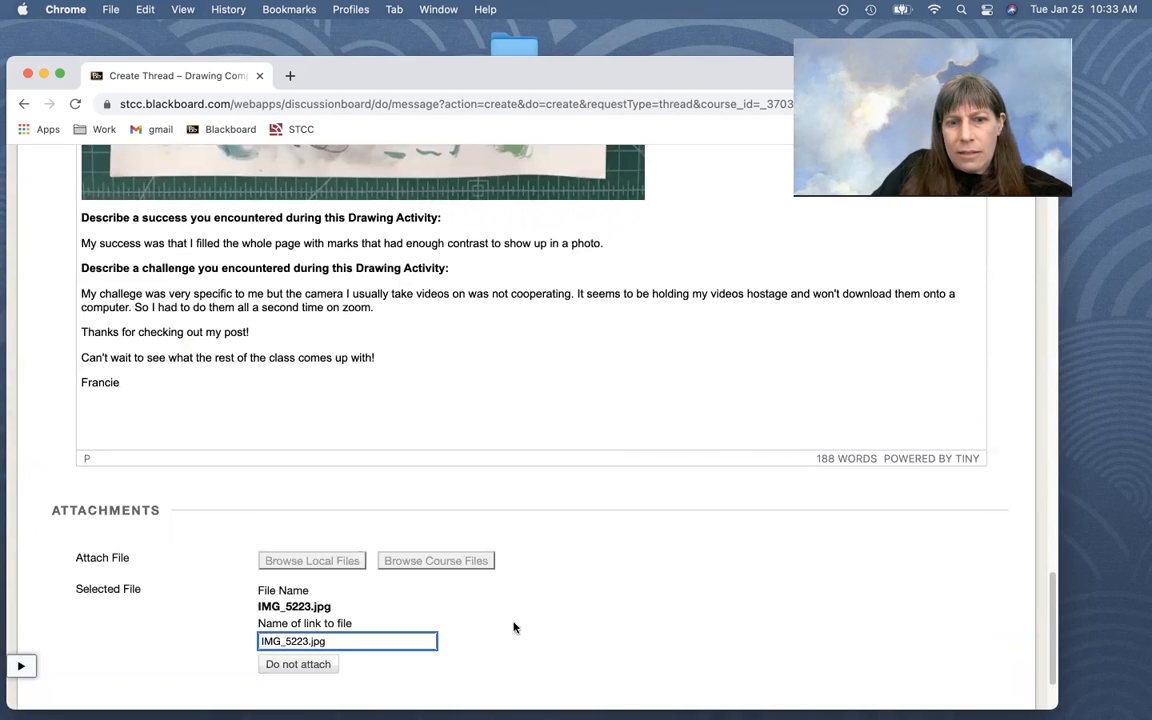
scroll(514, 625, "down", 2)
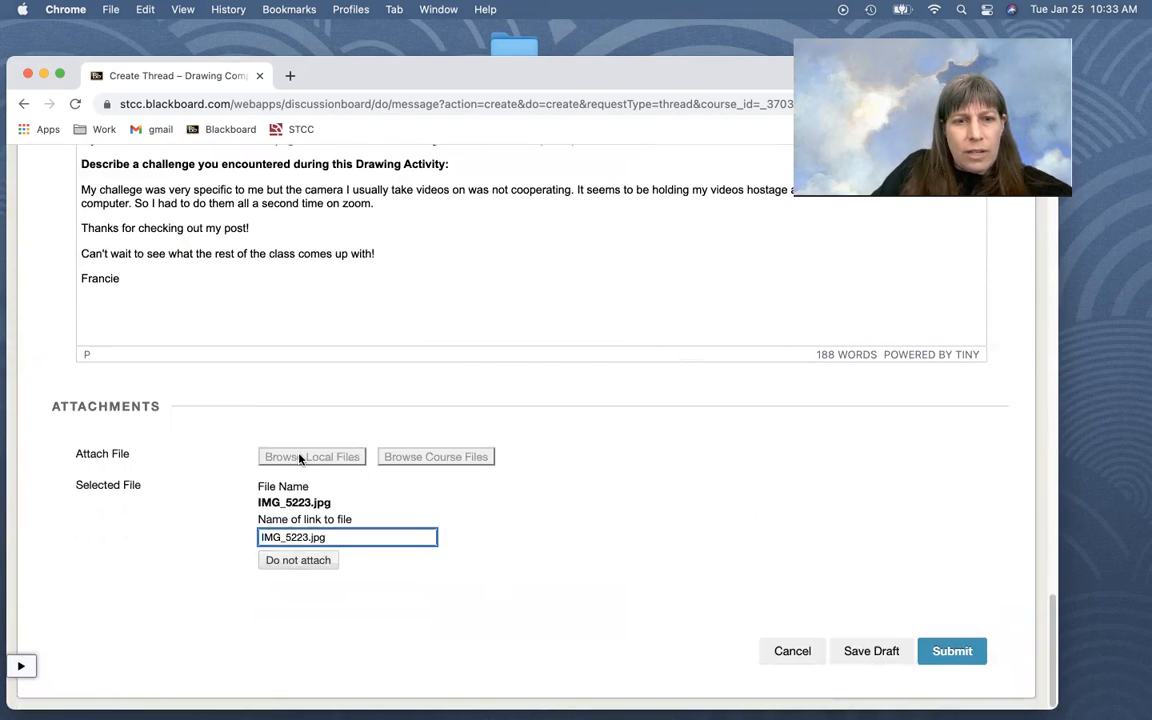
left_click(950, 651)
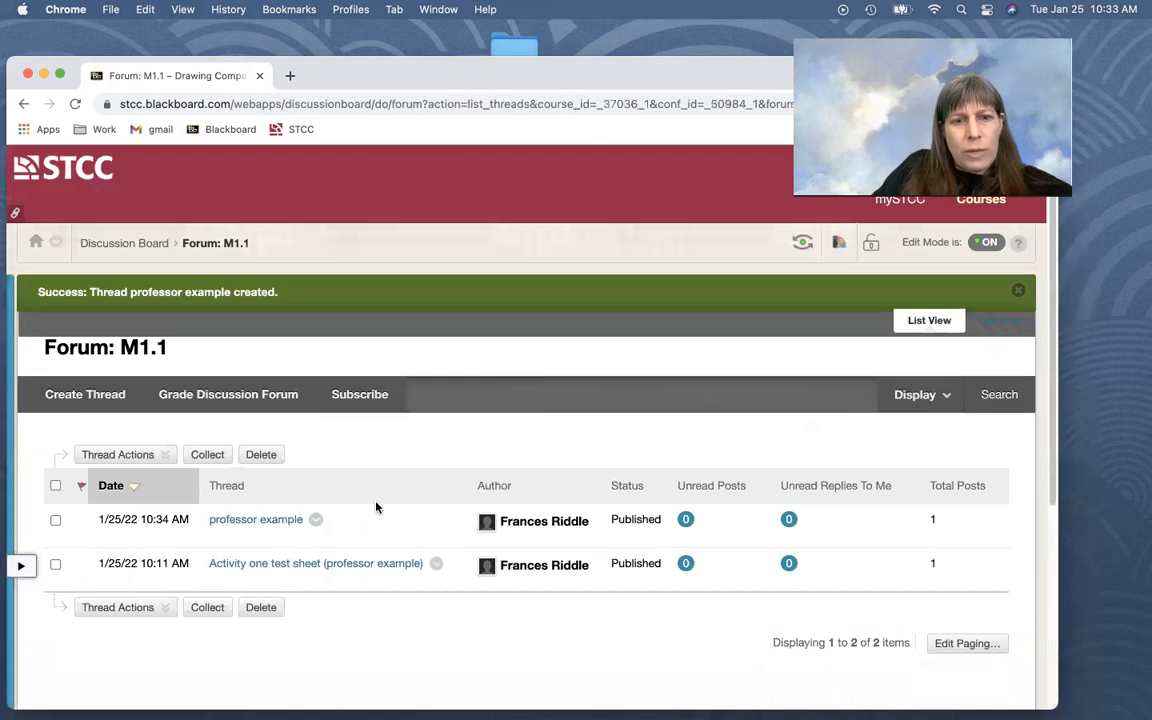
Open the published "professor example" thread, check its content, and preview the attached IMG_5223.jpg before returning to the thread
scroll(378, 506, "down", 2)
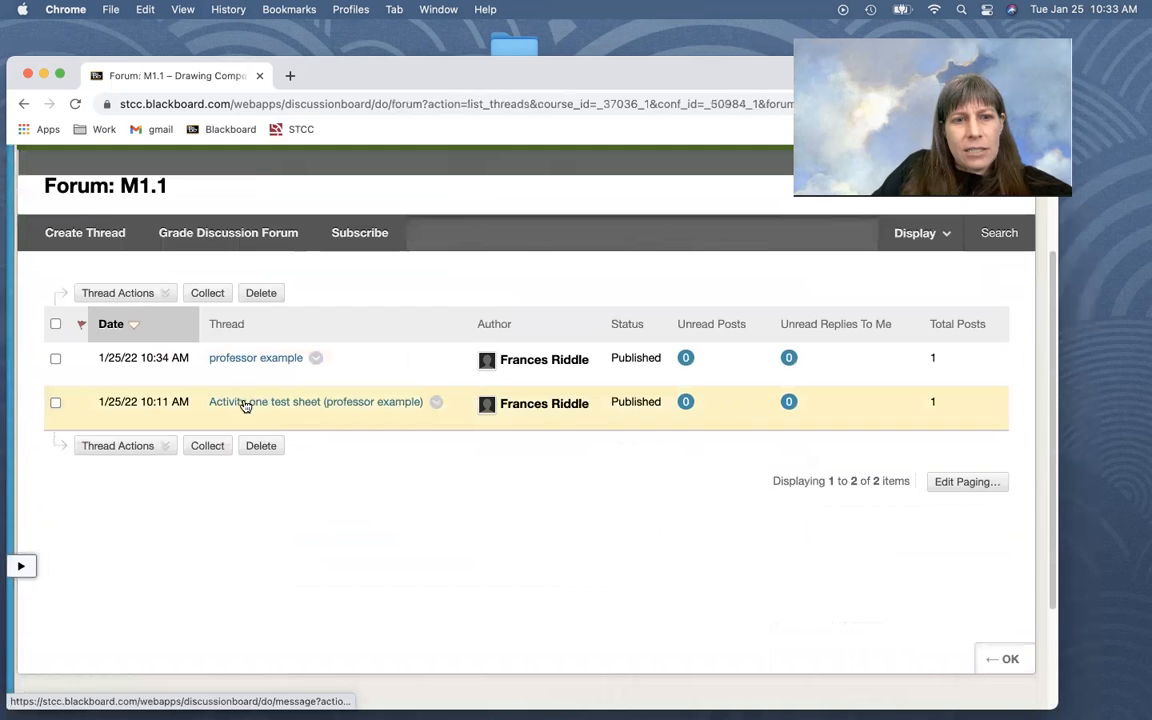
left_click(236, 358)
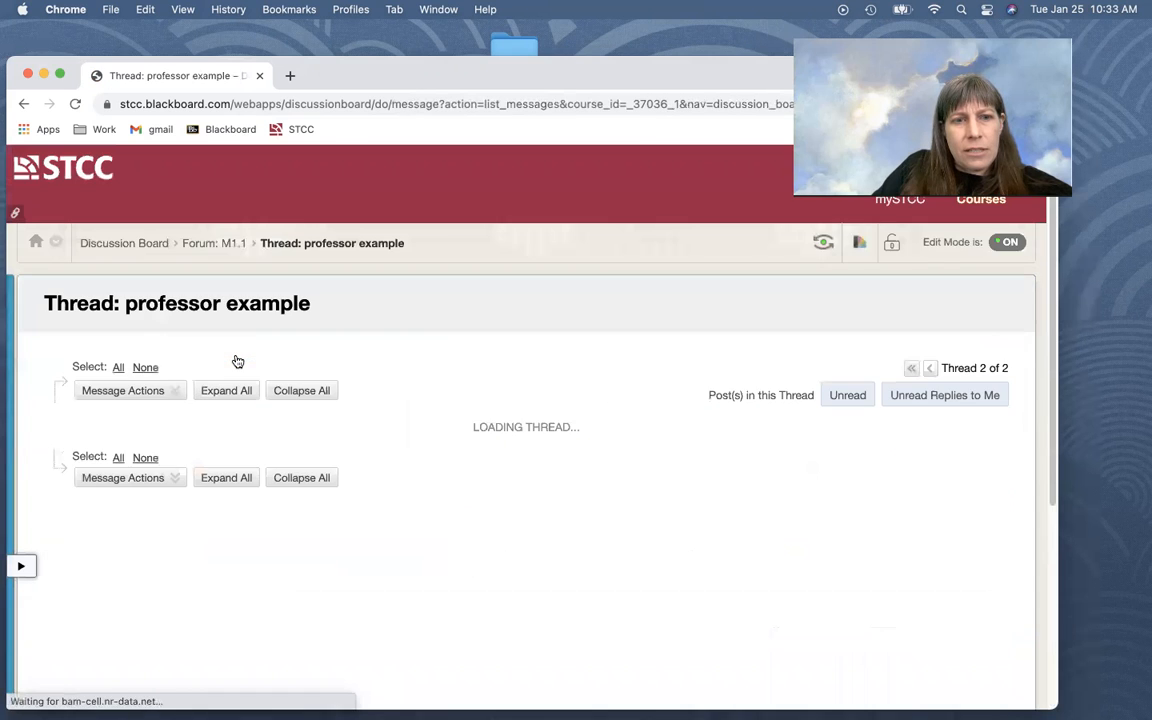
scroll(391, 338, "down", 5)
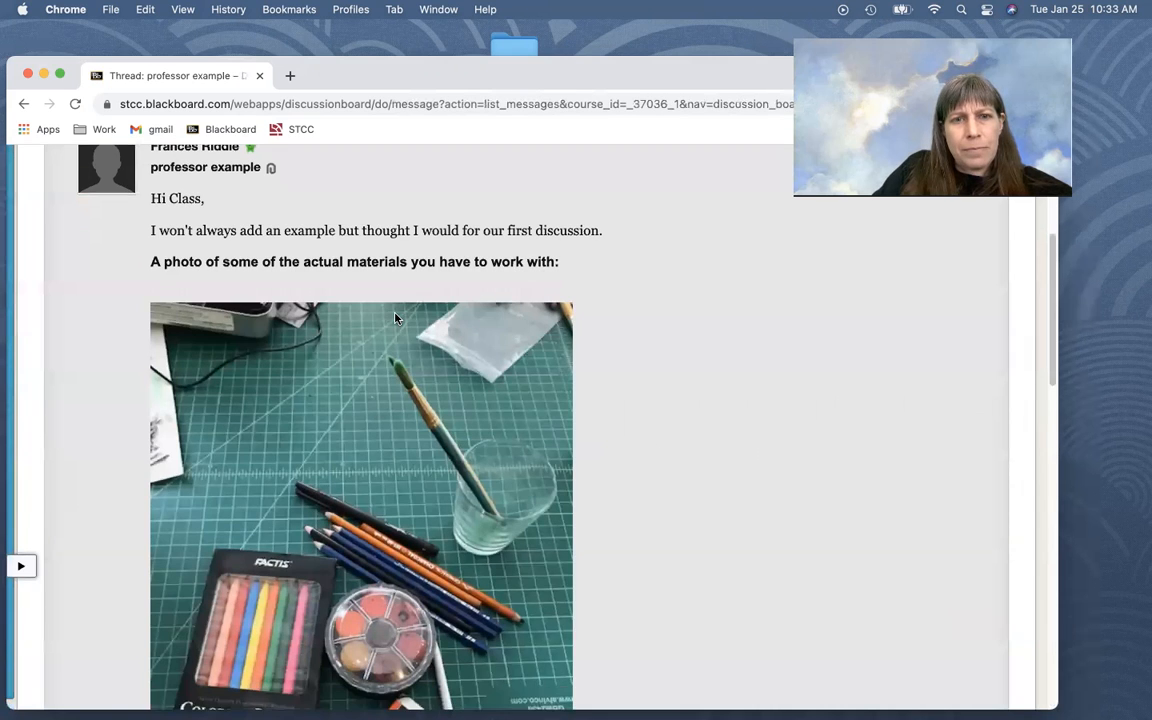
scroll(391, 338, "down", 5)
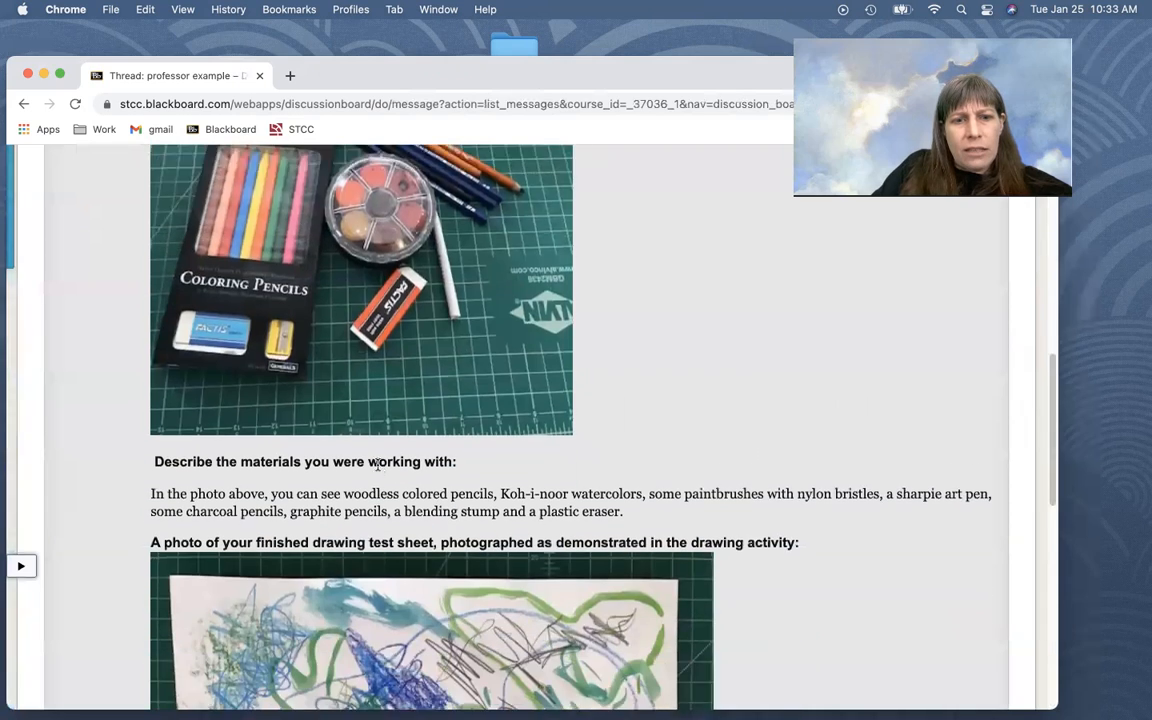
scroll(378, 470, "down", 4)
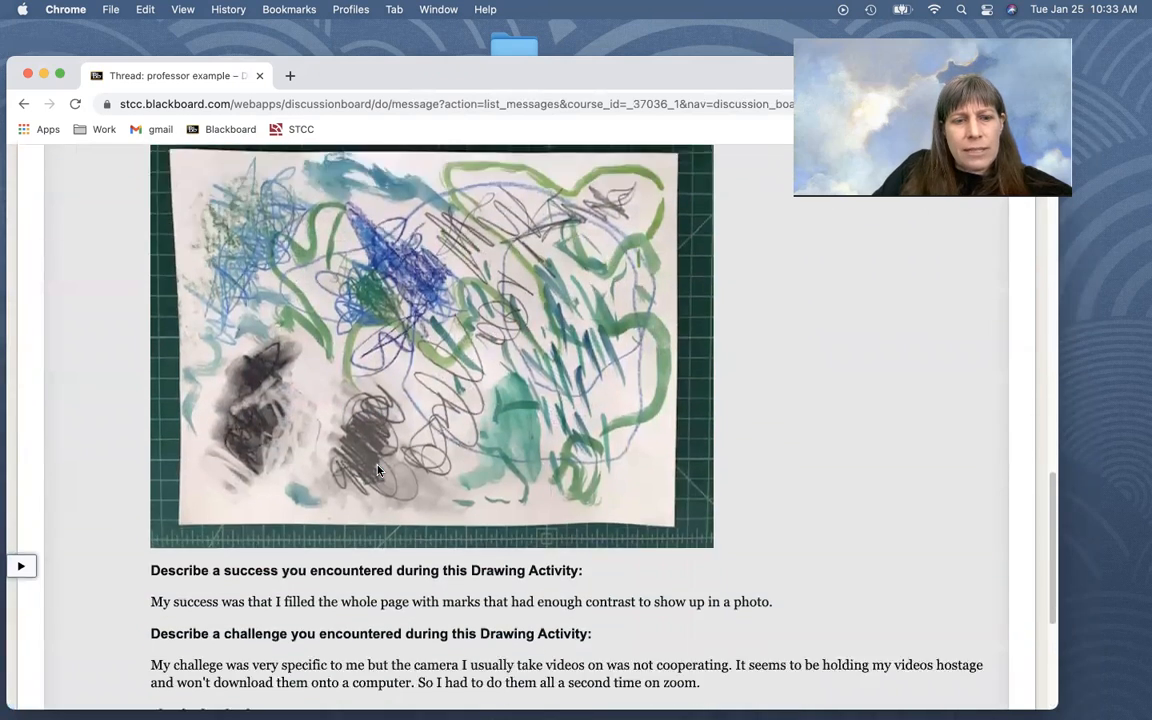
scroll(378, 470, "down", 2)
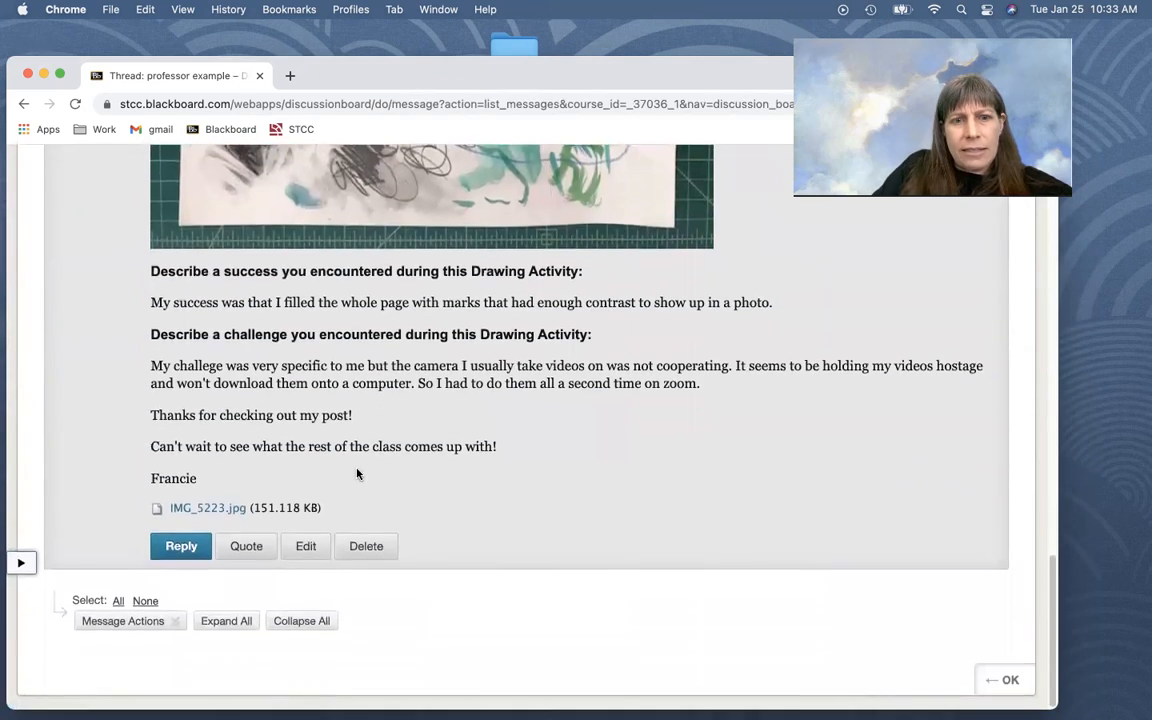
left_click(195, 512)
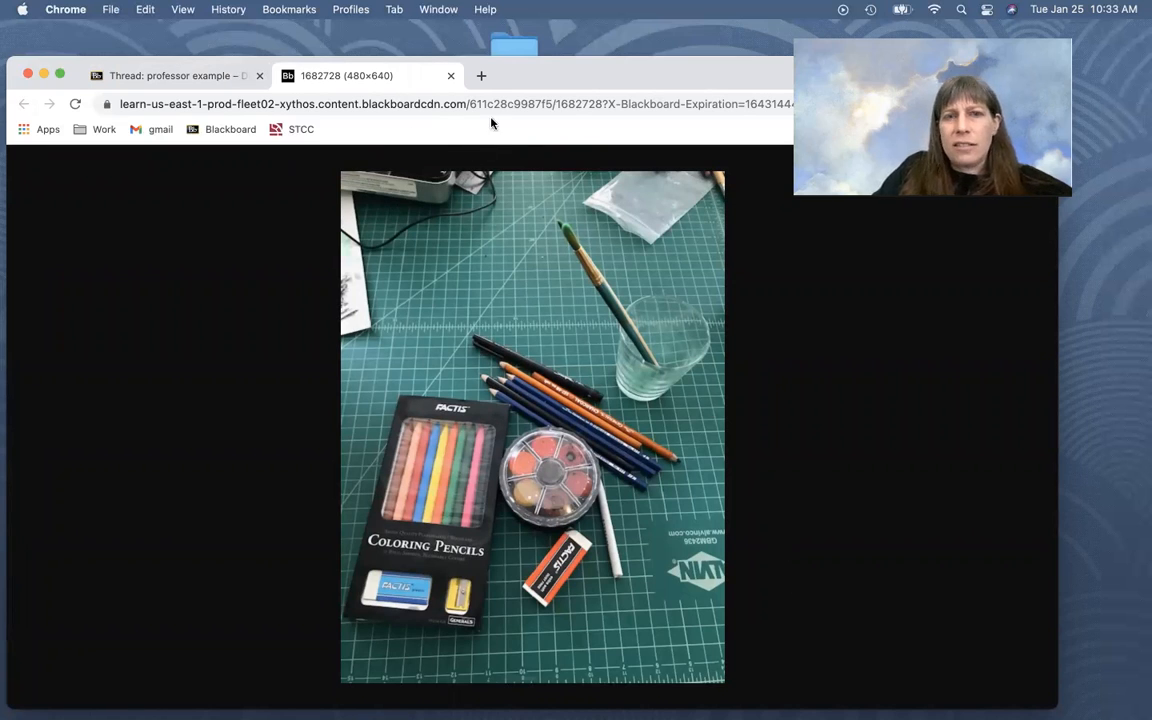
left_click(451, 77)
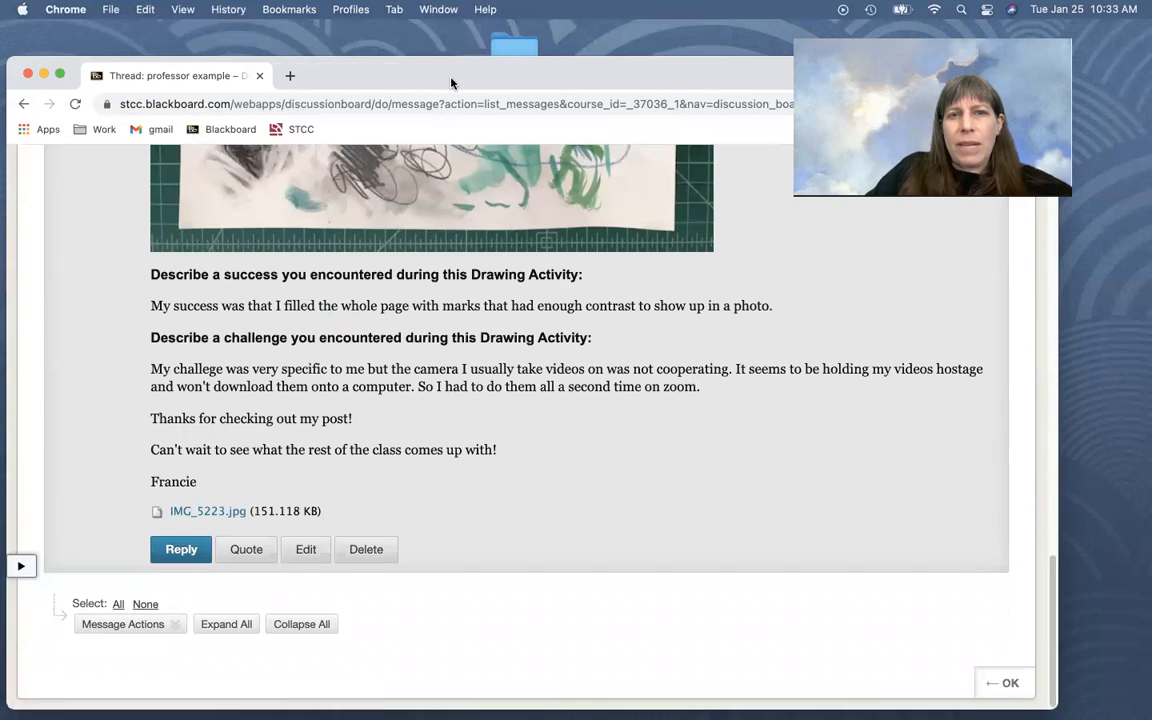
Post a reply to the "professor example" thread with the placeholder message "cliuqgwlircgld"
scroll(290, 352, "up", 5)
scroll(286, 353, "up", 15)
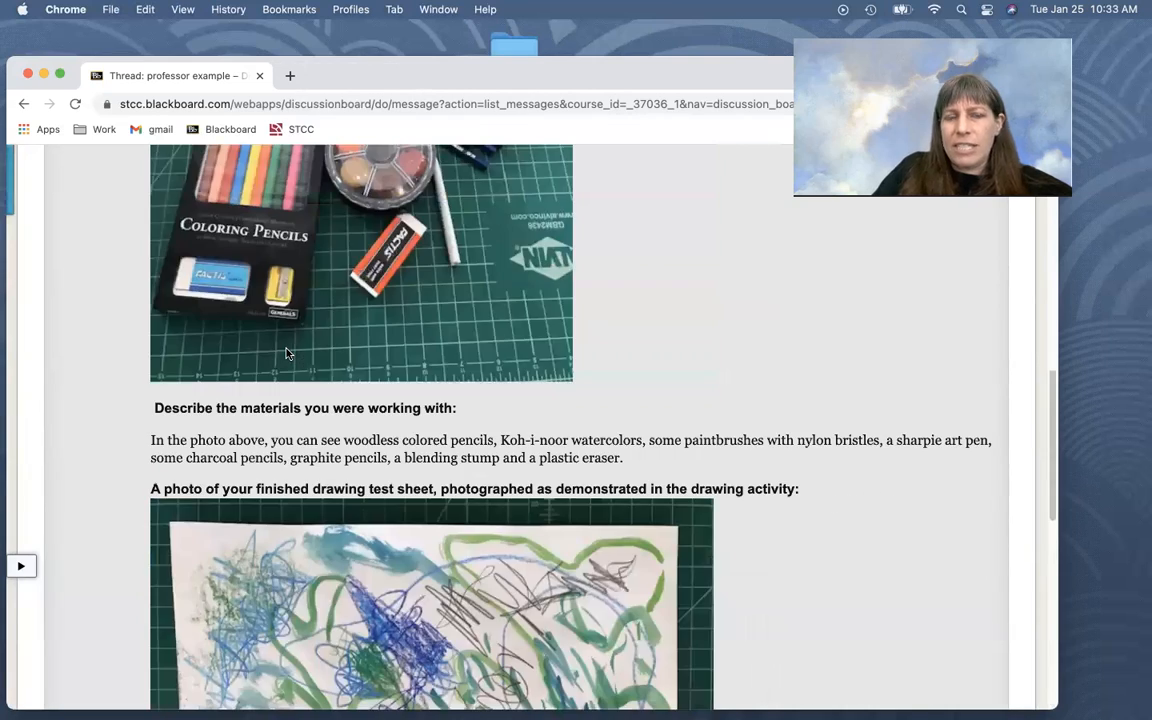
scroll(315, 424, "down", 12)
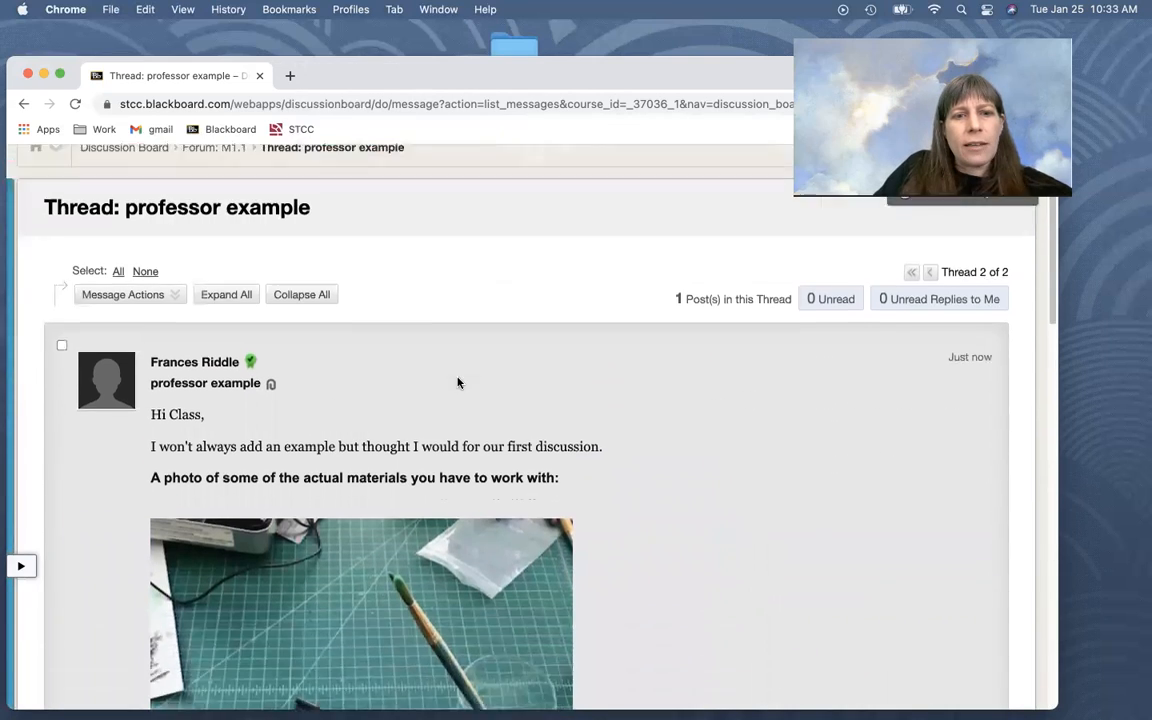
scroll(489, 517, "down", 12)
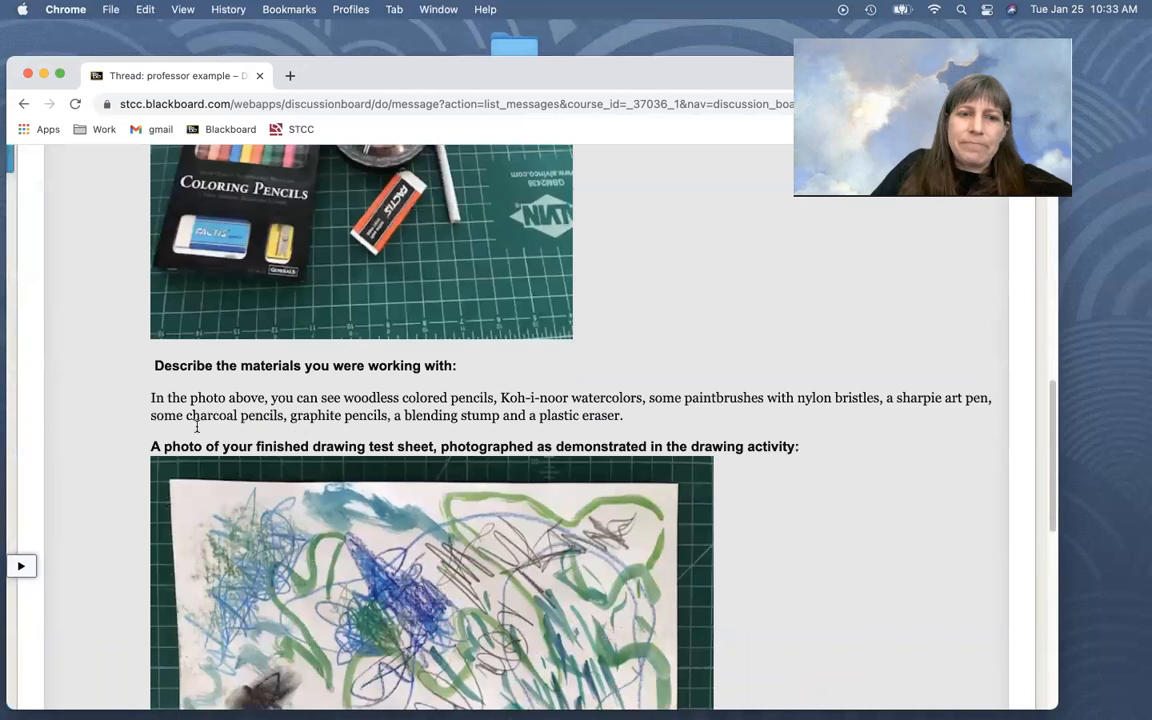
scroll(529, 459, "down", 2)
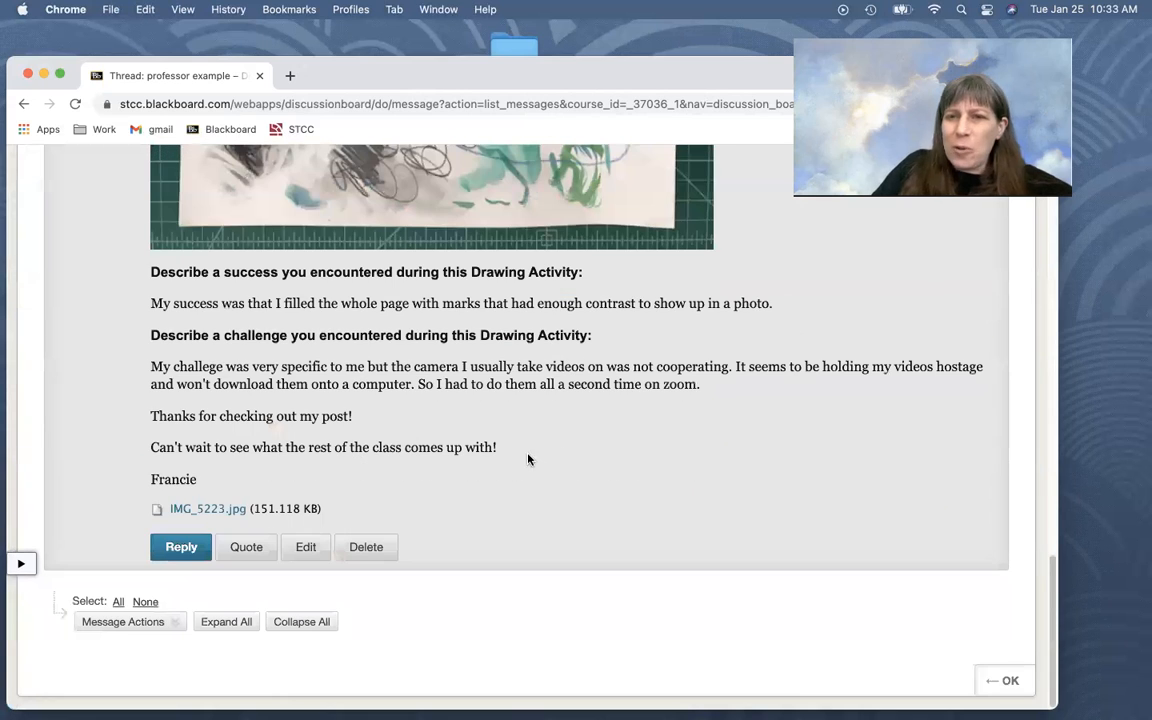
left_click(182, 550)
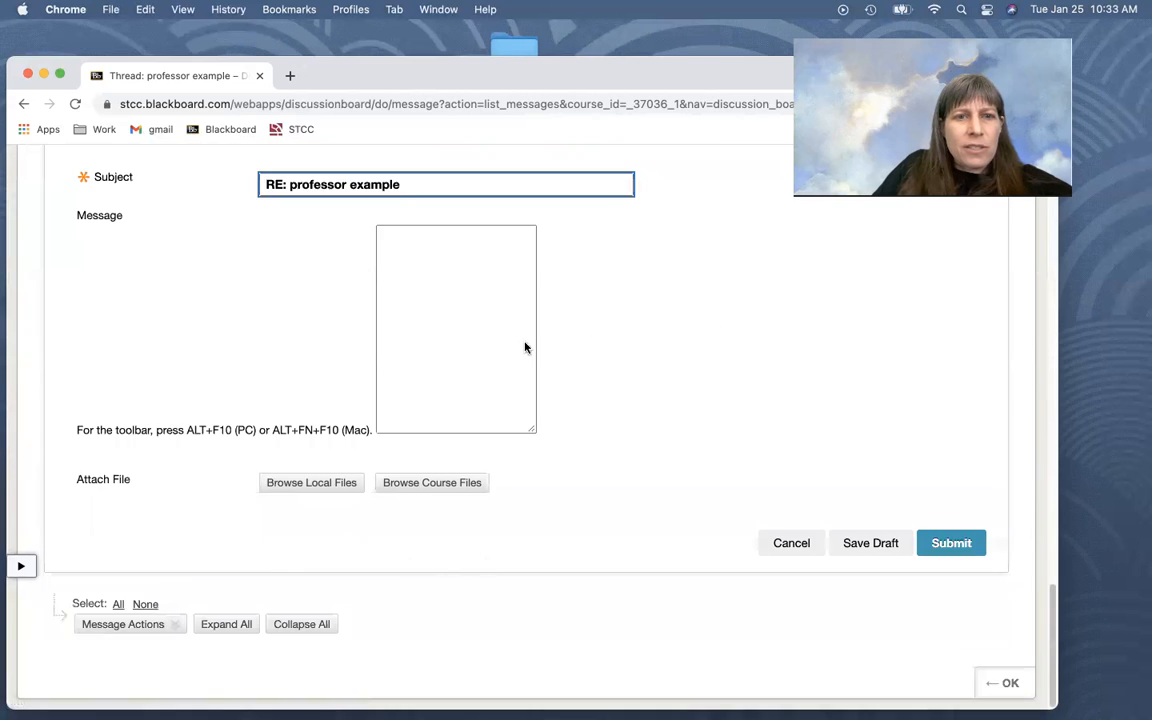
left_click(185, 430)
type("cliuqgwlrcgld")
scroll(540, 430, "down", 3)
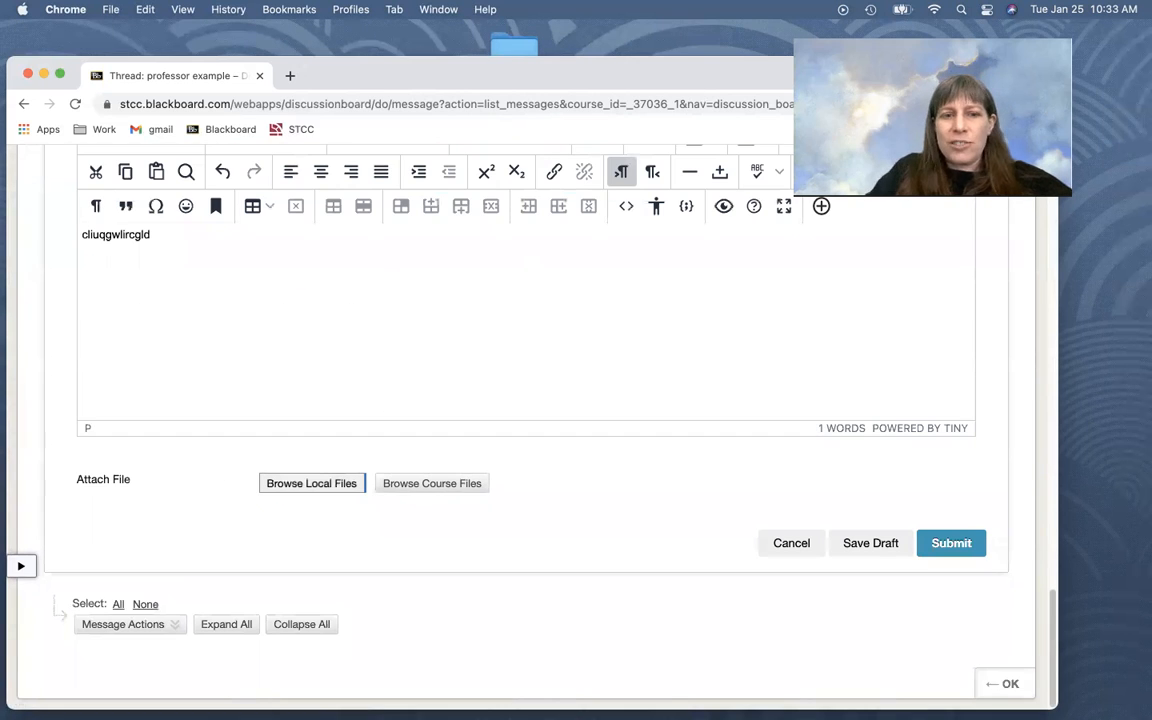
key("ctrl+Down")
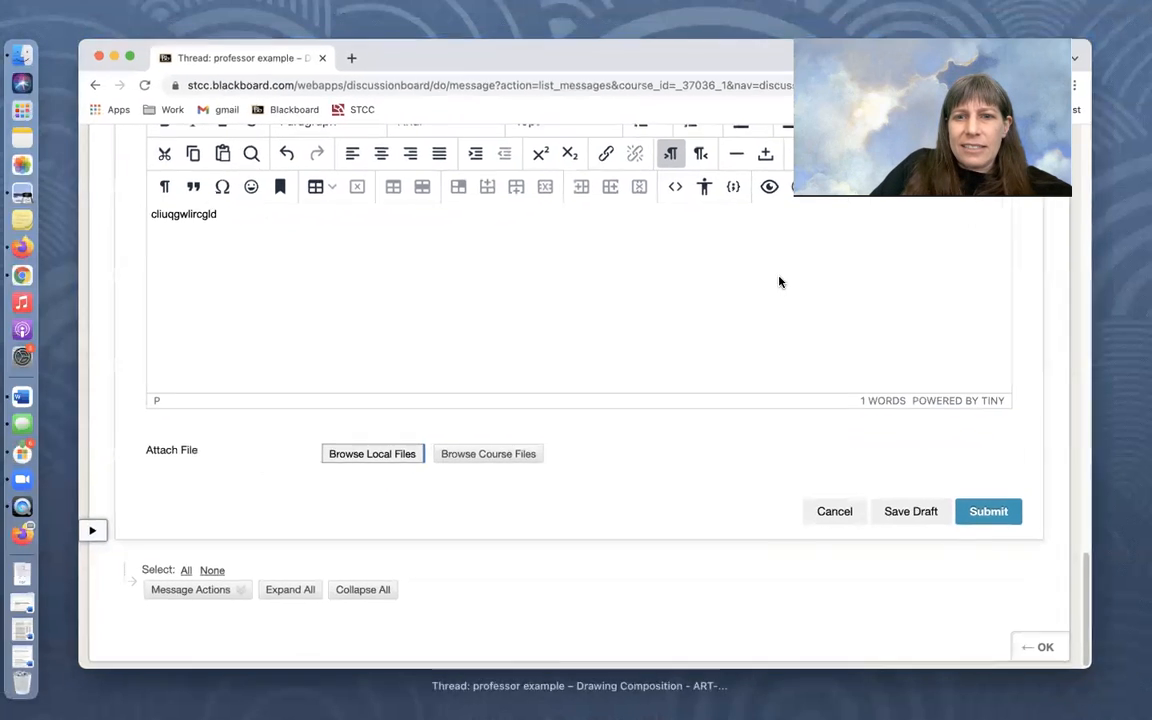
left_click(779, 282)
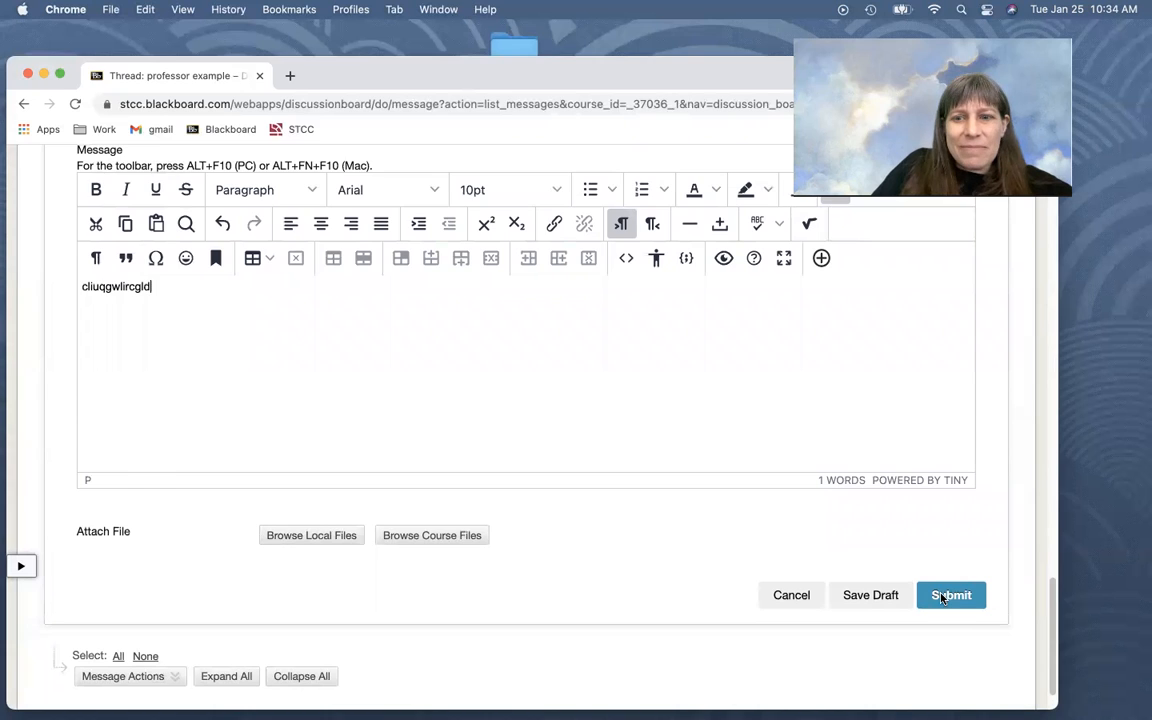
left_click(947, 595)
Review the "professor example" thread from the original post down to the reply beneath it
scroll(380, 428, "up", 5)
scroll(293, 440, "up", 2)
scroll(293, 440, "down", 4)
scroll(293, 440, "up", 6)
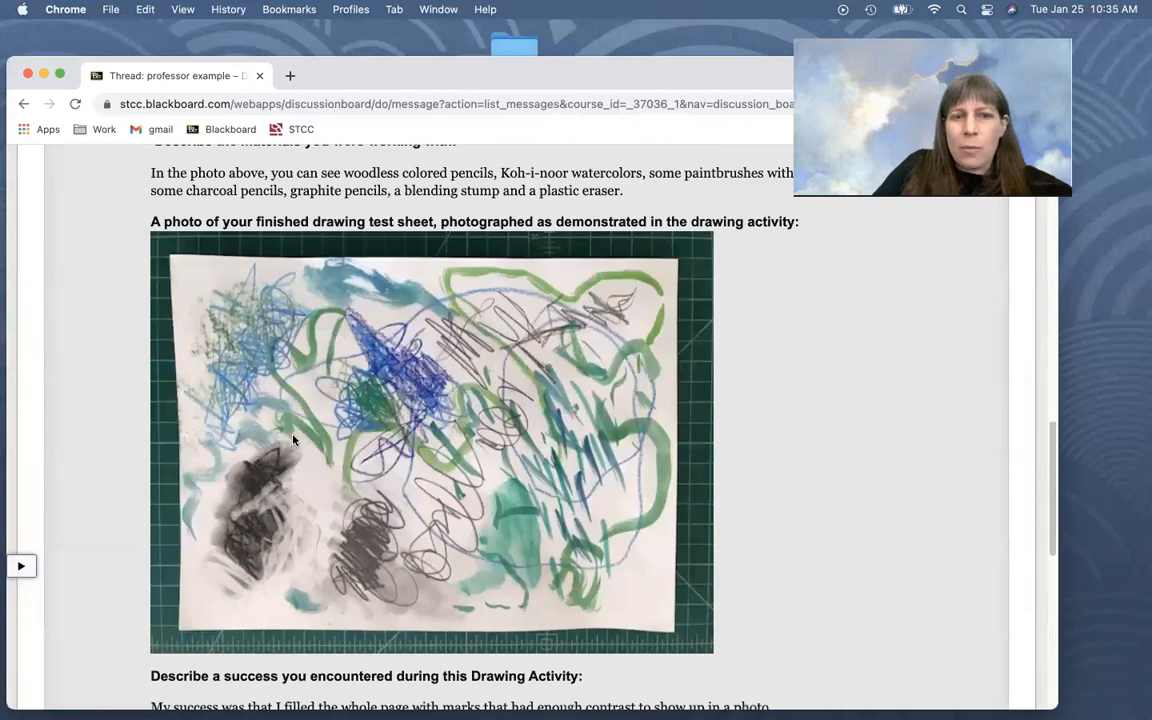
scroll(293, 440, "up", 10)
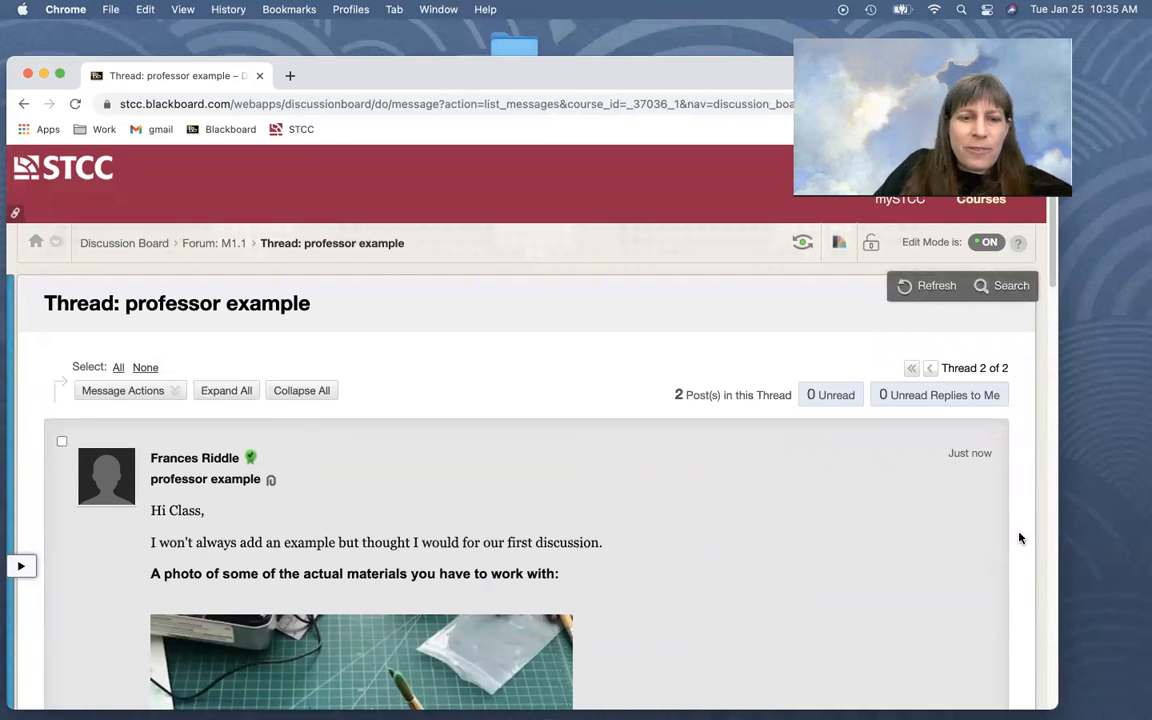
scroll(1019, 538, "down", 15)
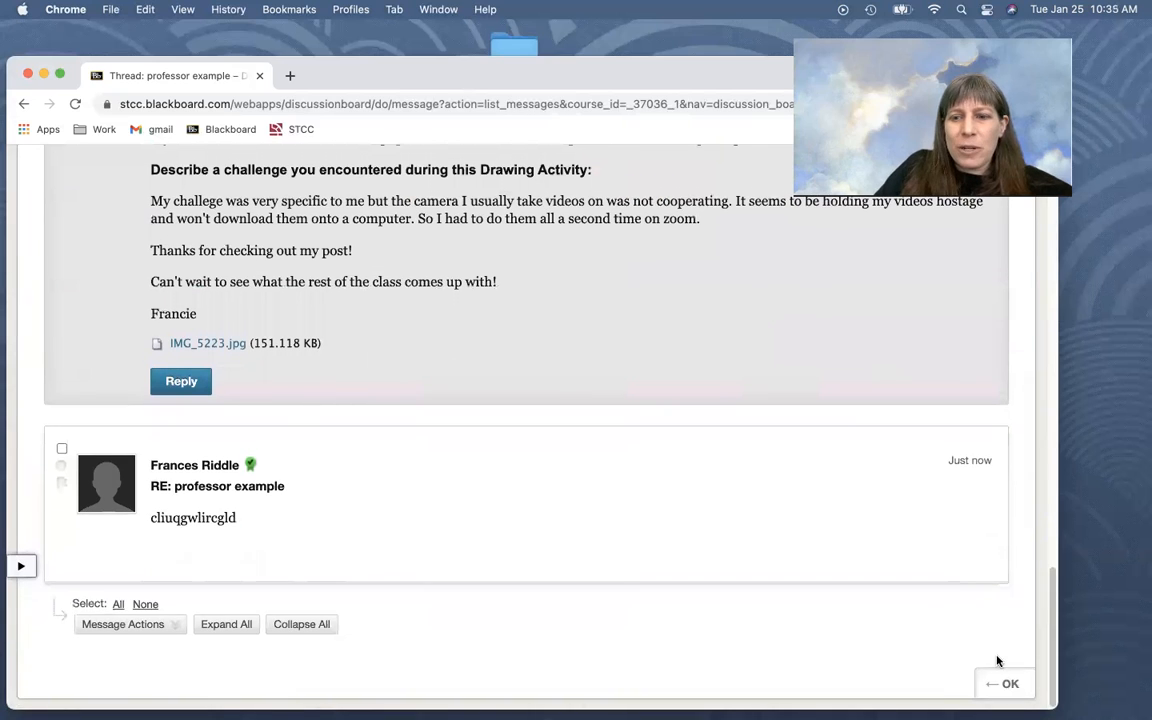